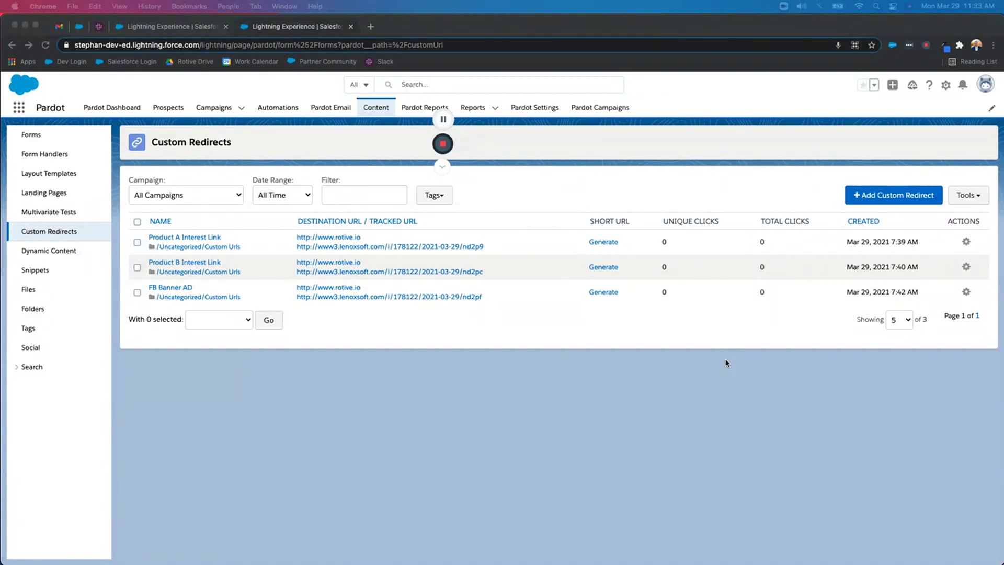
- Review the names of the Product A, Product B and FB Banner AD entries in the custom redirects list
left_click(343, 438)
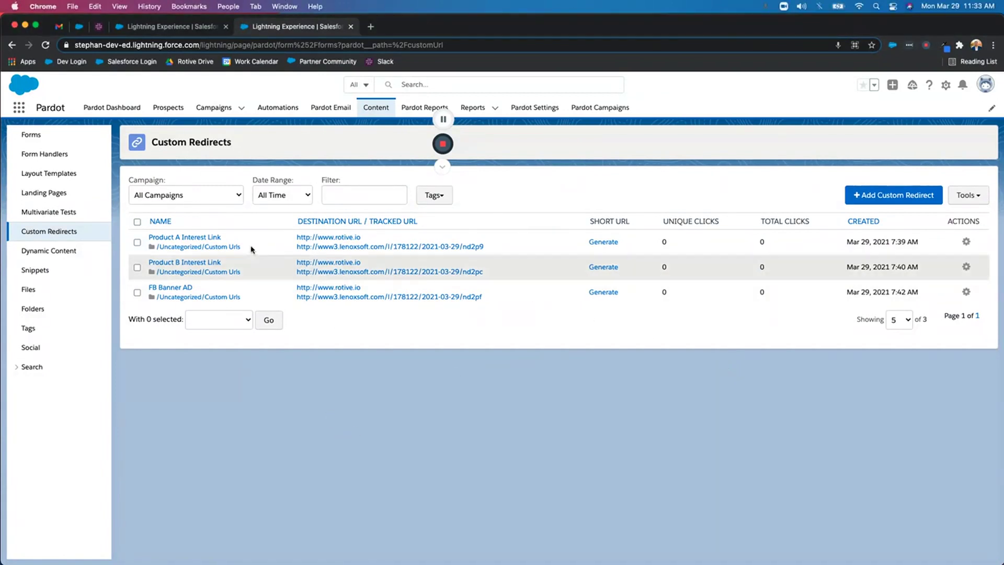
left_click_drag(232, 239, 153, 236)
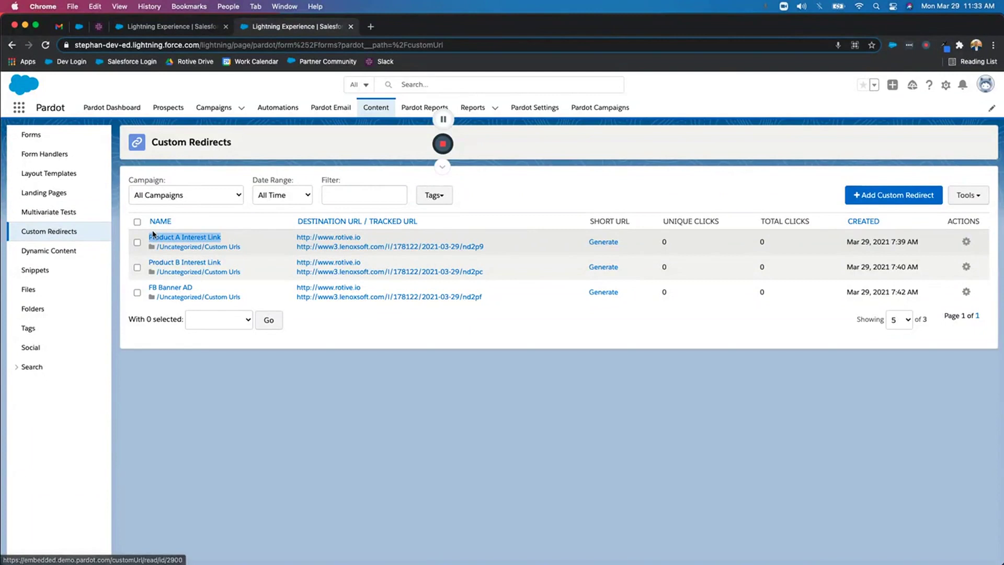
left_click_drag(241, 262, 150, 262)
left_click_drag(192, 287, 148, 288)
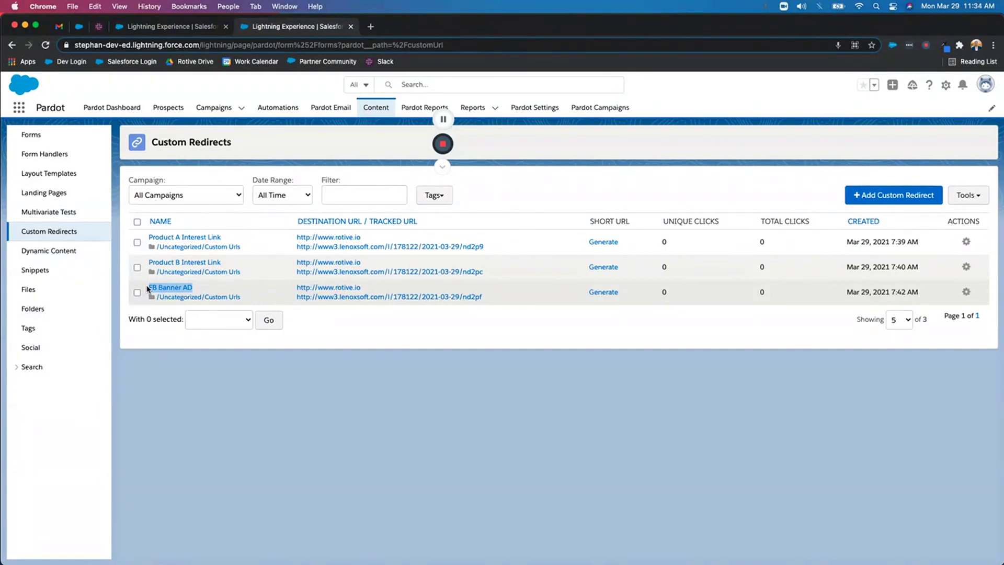
left_click(216, 289)
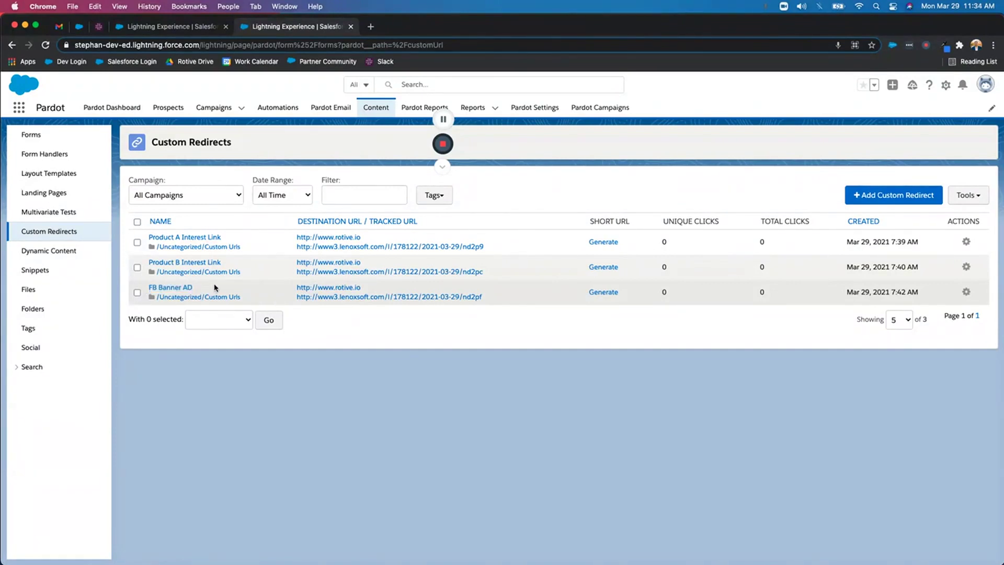
- Open the Product A Interest Link redirect for editing and examine its name, destination URL and completion actions
left_click(199, 238)
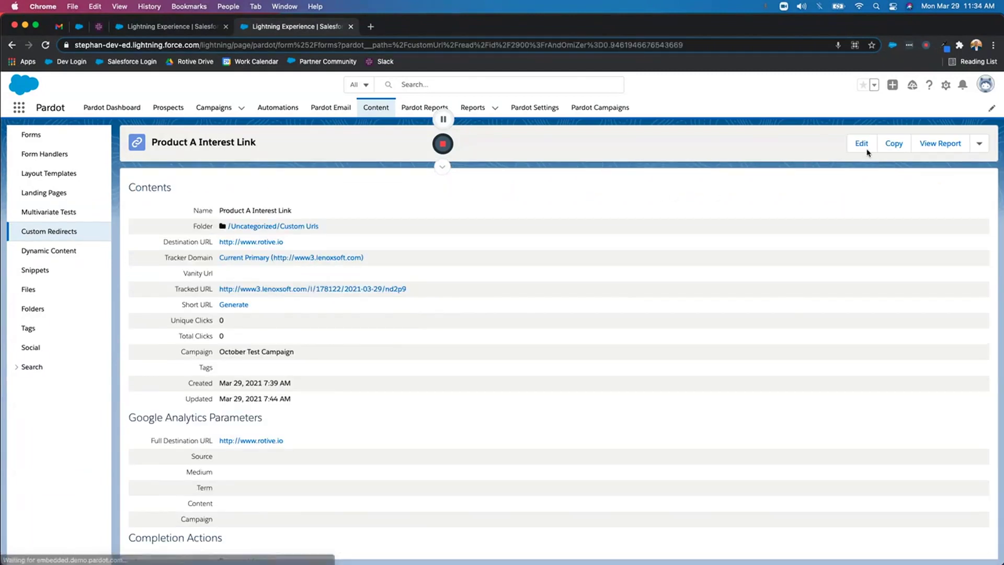
left_click(863, 145)
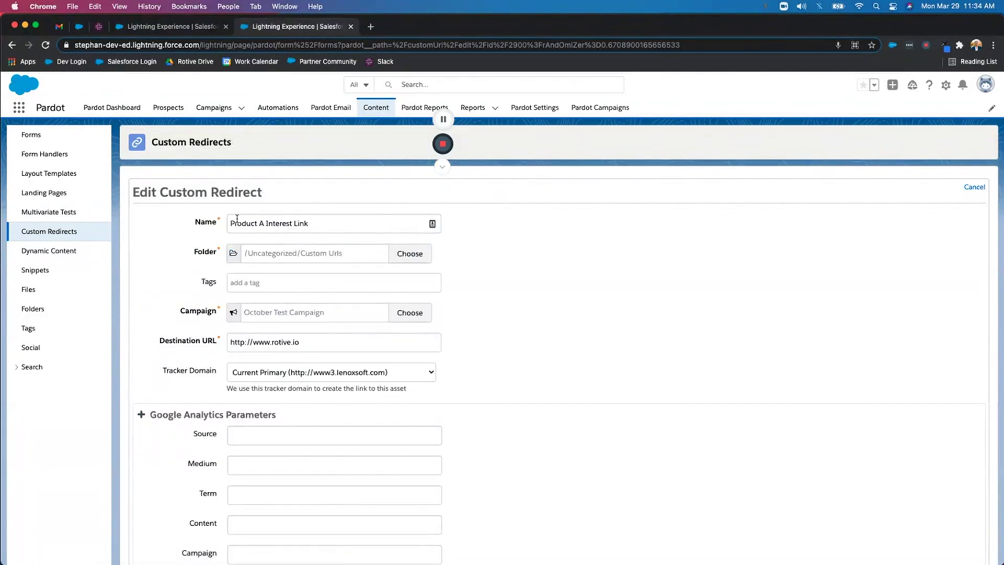
double_click(200, 222)
left_click(528, 332)
left_click_drag(217, 341, 160, 342)
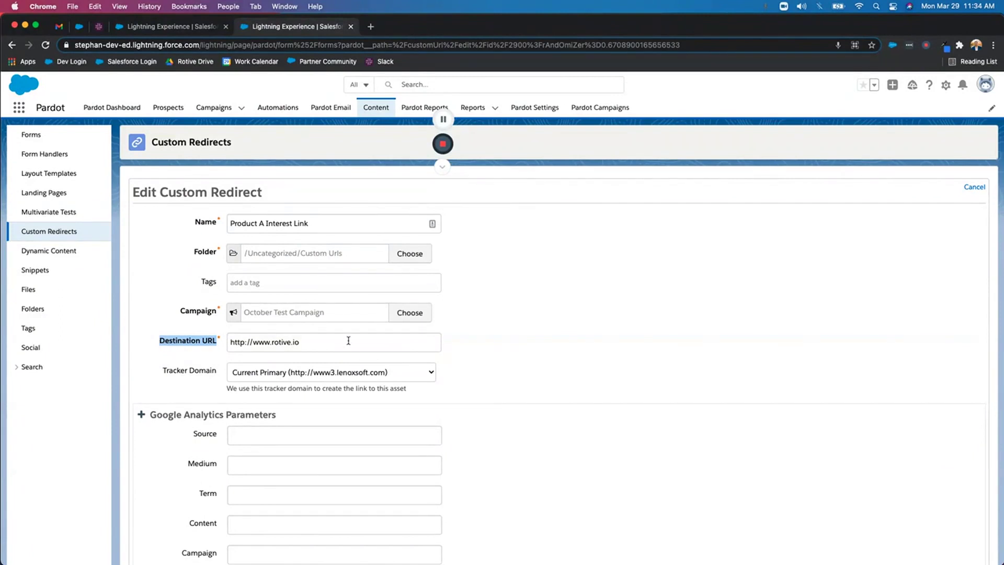
left_click_drag(326, 224, 224, 222)
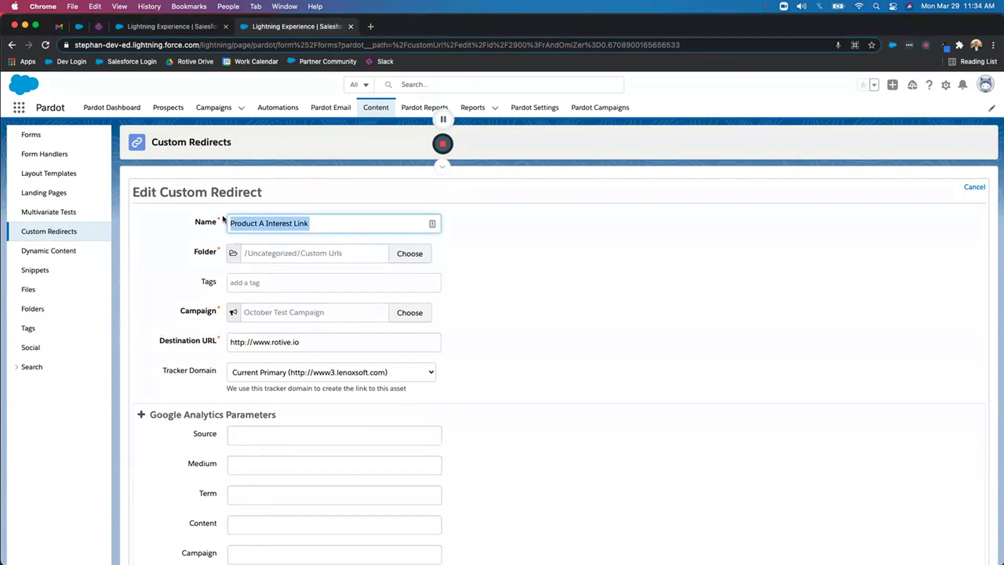
left_click(357, 330)
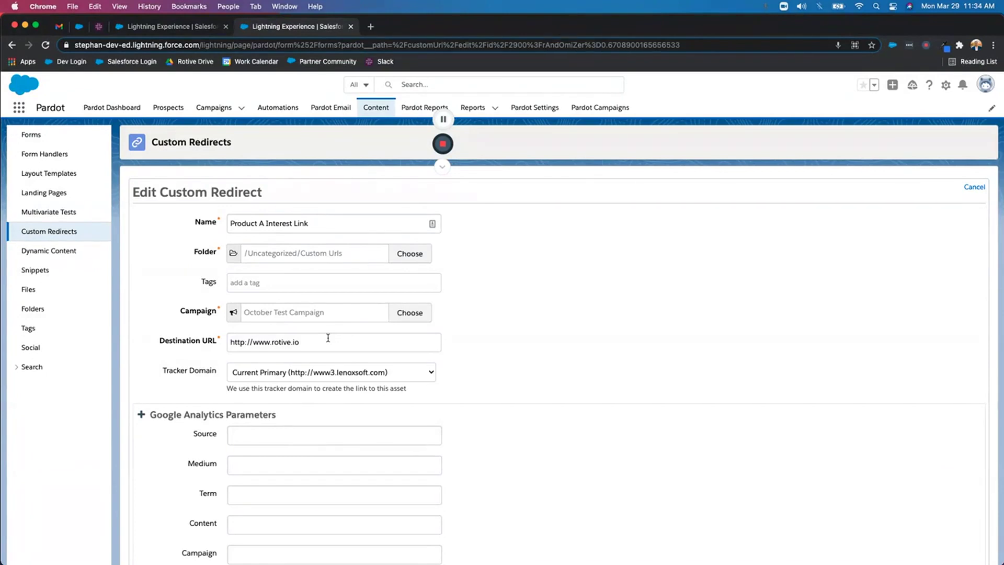
left_click(328, 337)
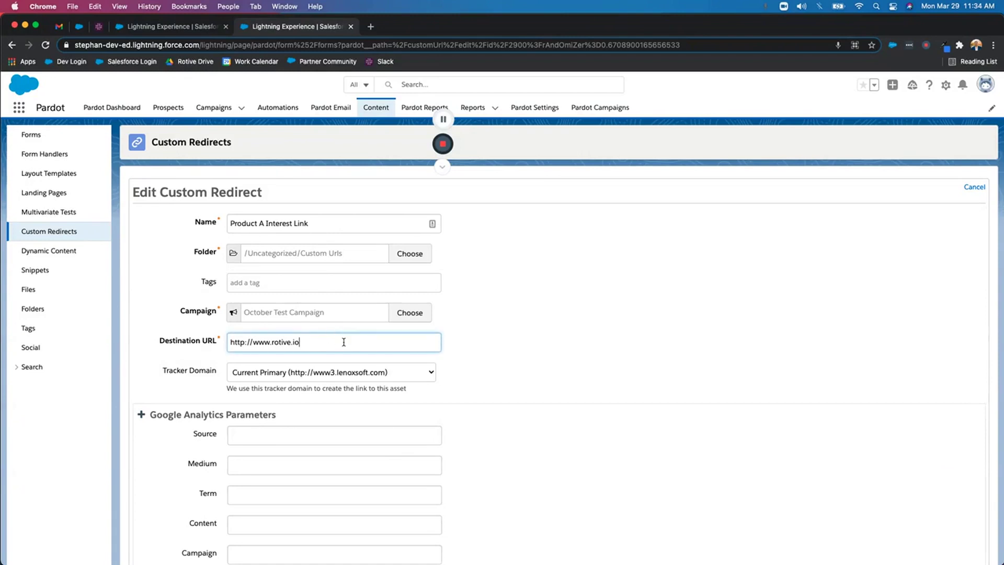
left_click_drag(344, 342, 243, 335)
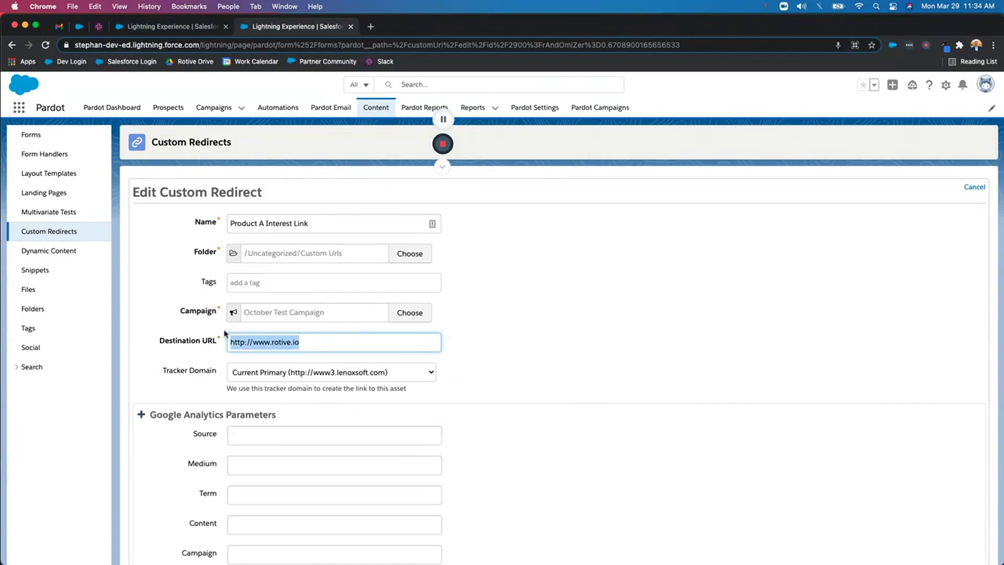
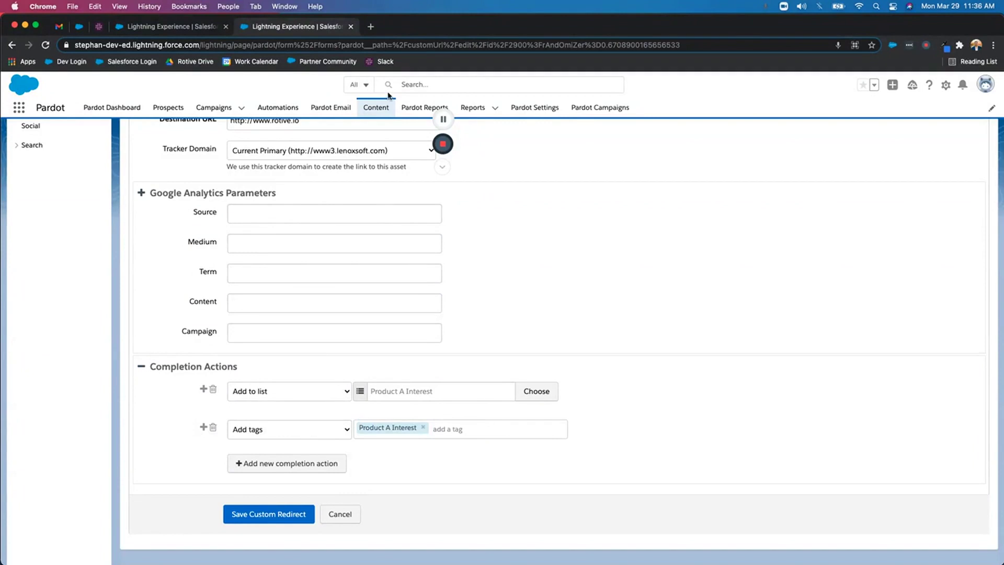
- Cancel editing the Product A Interest Link redirect and return to the custom redirects list
left_click(340, 513)
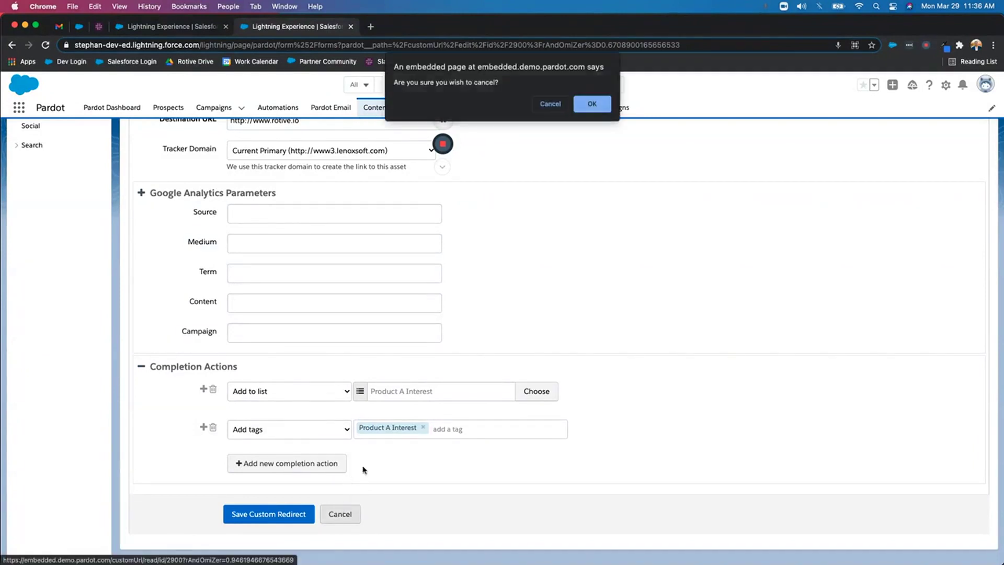
left_click(585, 103)
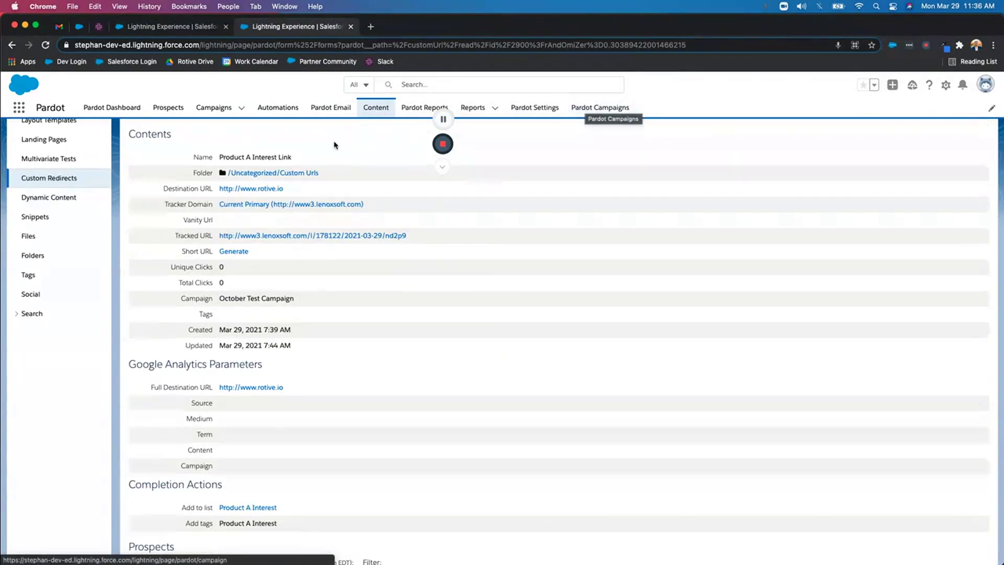
left_click(42, 178)
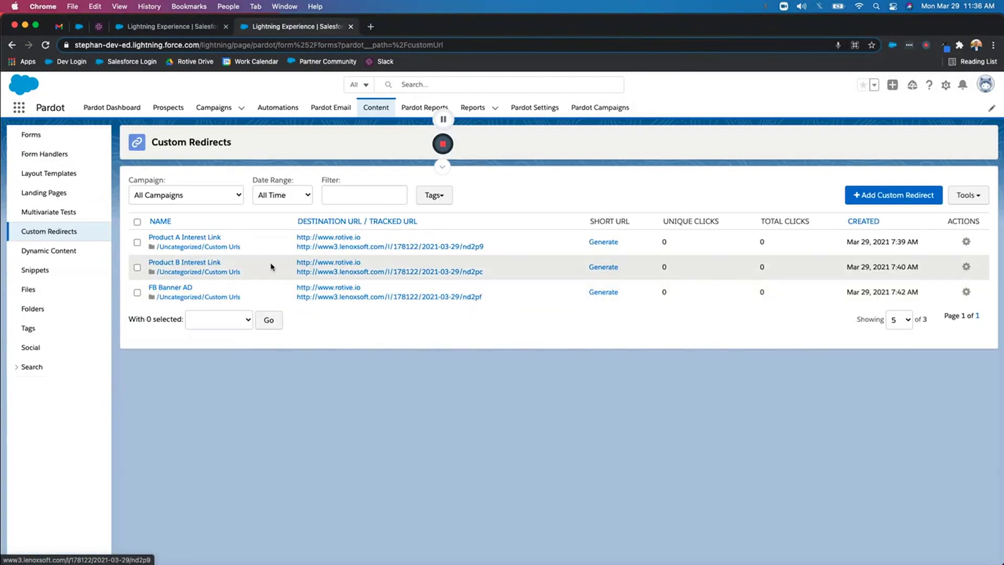
- Open the Product B Interest Link redirect and examine its list and tag completion actions
left_click_drag(230, 264, 147, 266)
left_click(151, 263)
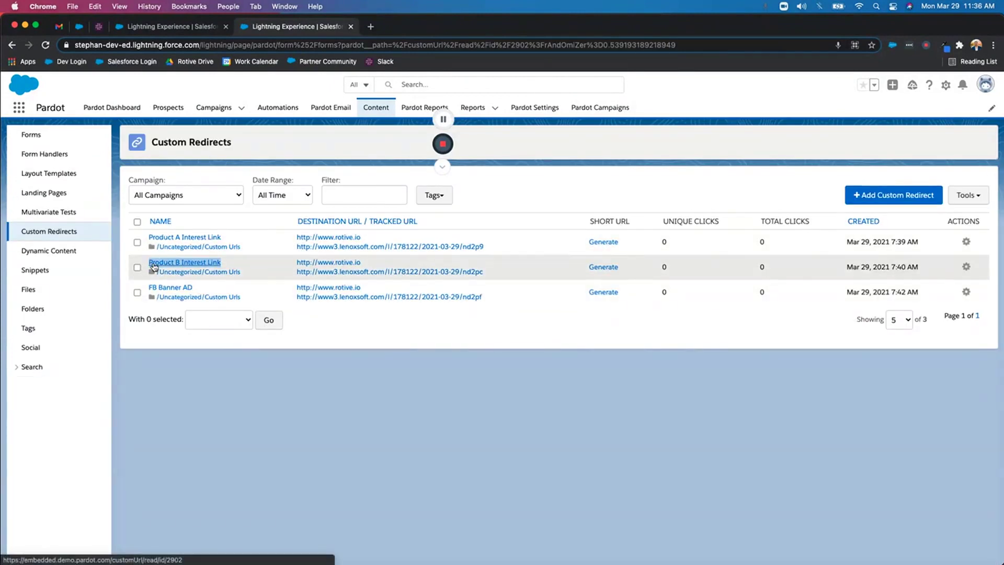
scroll(571, 381, "down", 1)
scroll(571, 380, "down", 3)
left_click_drag(277, 410, 221, 409)
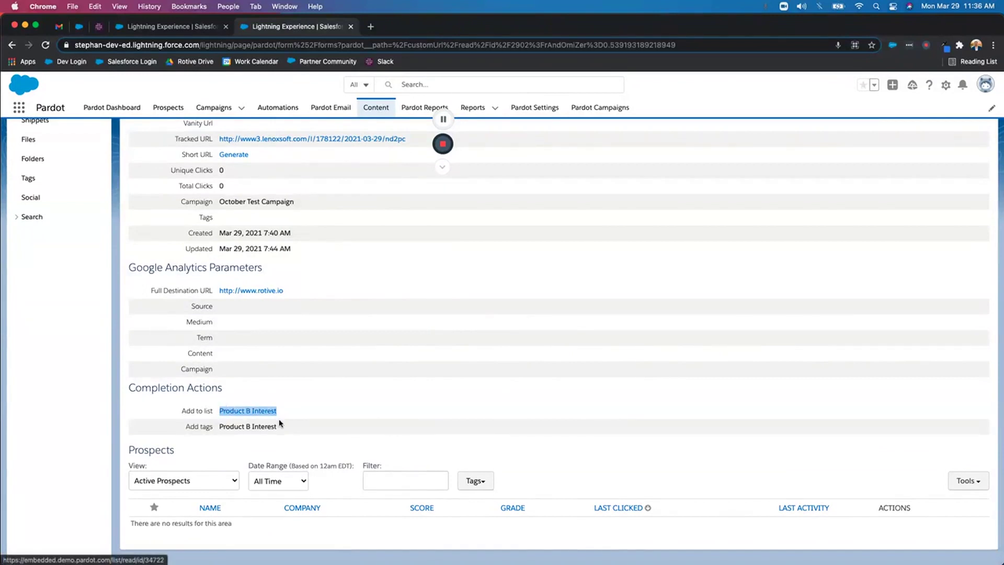
left_click_drag(278, 426, 219, 424)
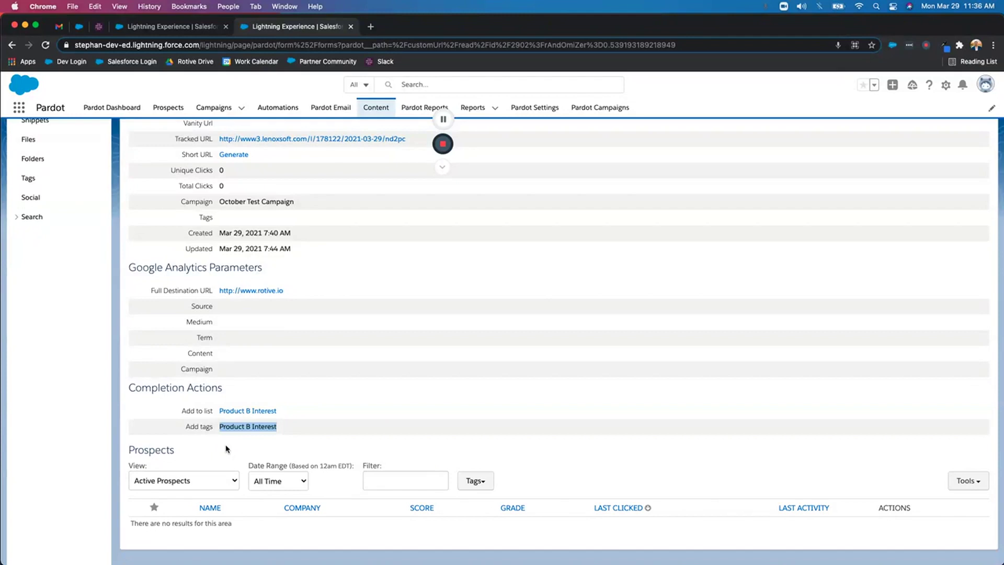
left_click(237, 403)
scroll(208, 335, "up", 3)
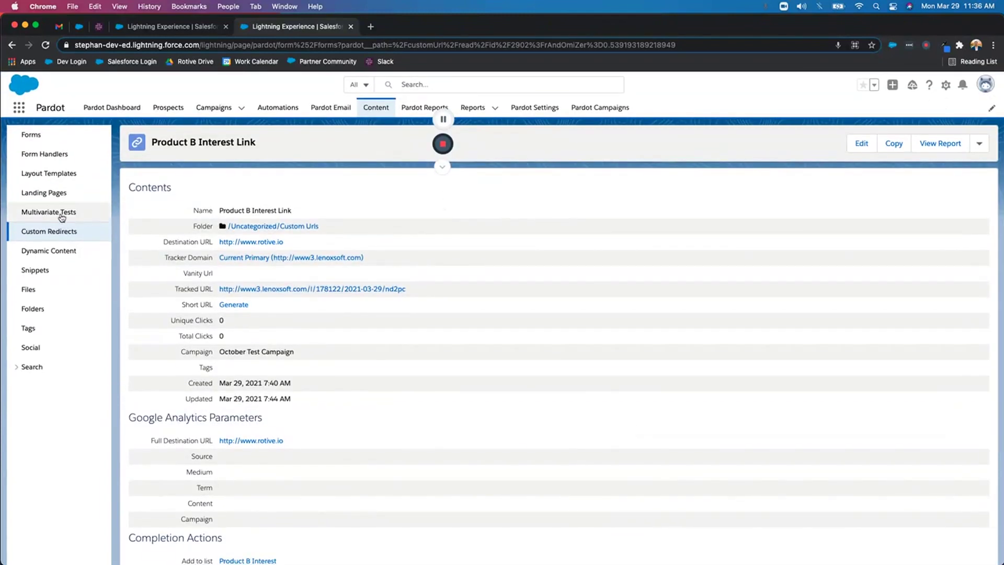
- Switch to the Test Email 3/29/2021 template draft and review its Product A and Product B text blocks
left_click(170, 27)
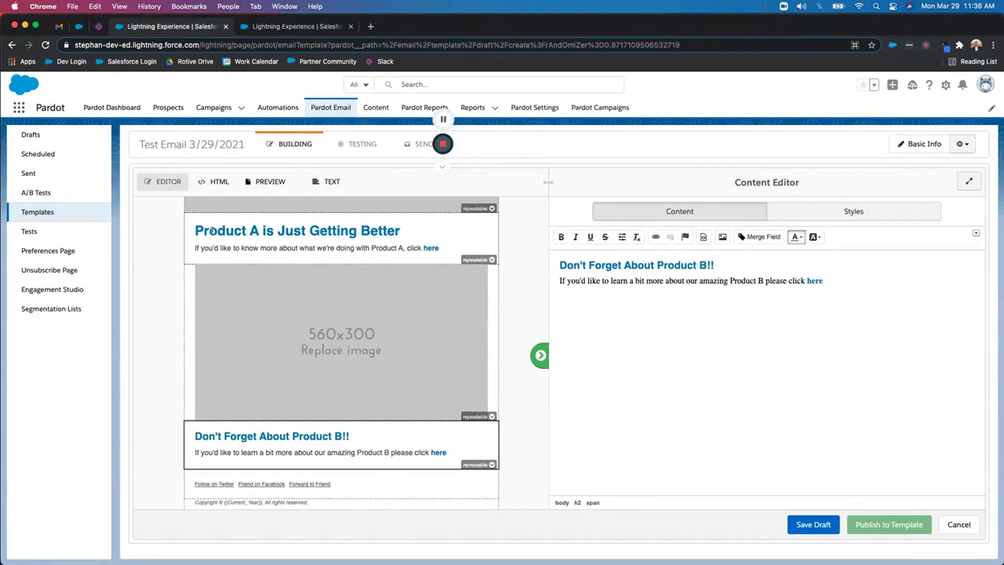
left_click_drag(194, 230, 438, 249)
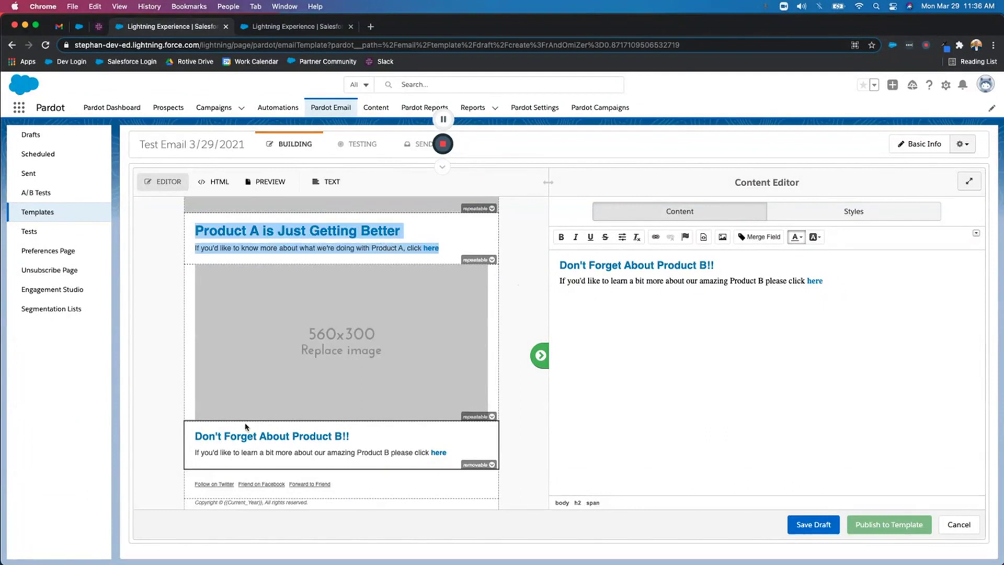
left_click_drag(196, 435, 450, 457)
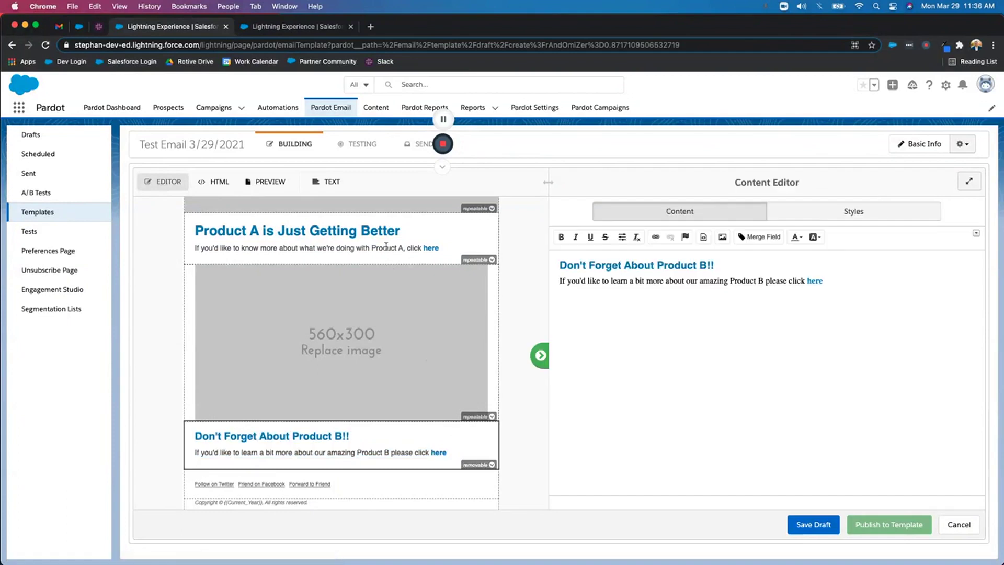
- Link the word "here" in the Product A text block to the Product A Interest Link custom redirect
left_click(385, 246)
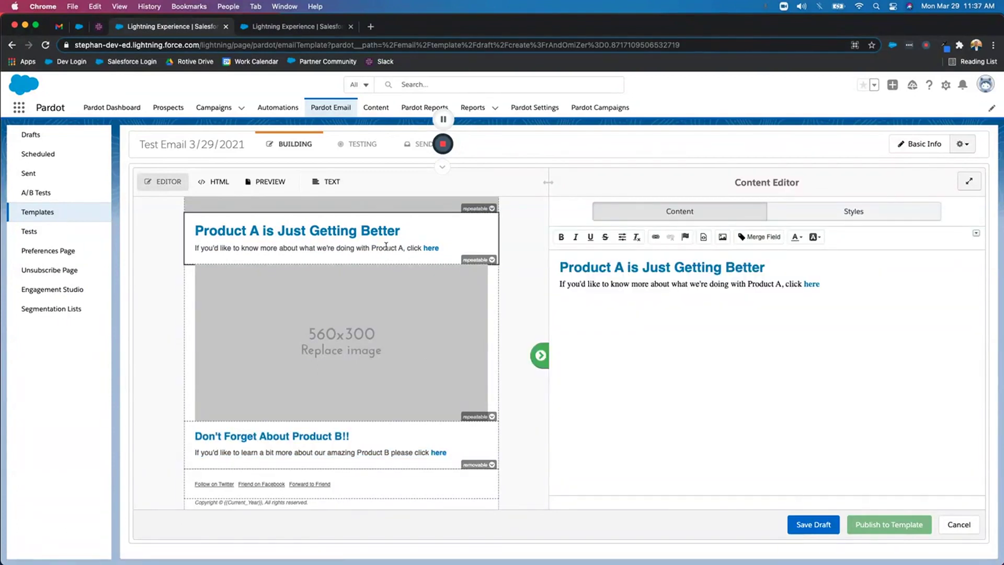
left_click_drag(821, 285, 804, 286)
key("super+b")
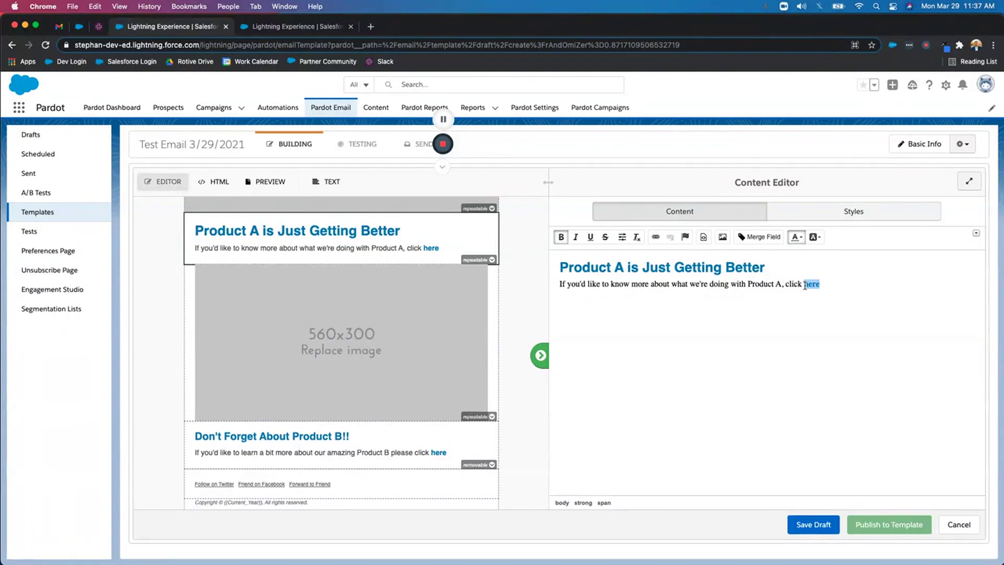
left_click(655, 238)
left_click_drag(467, 308, 499, 312)
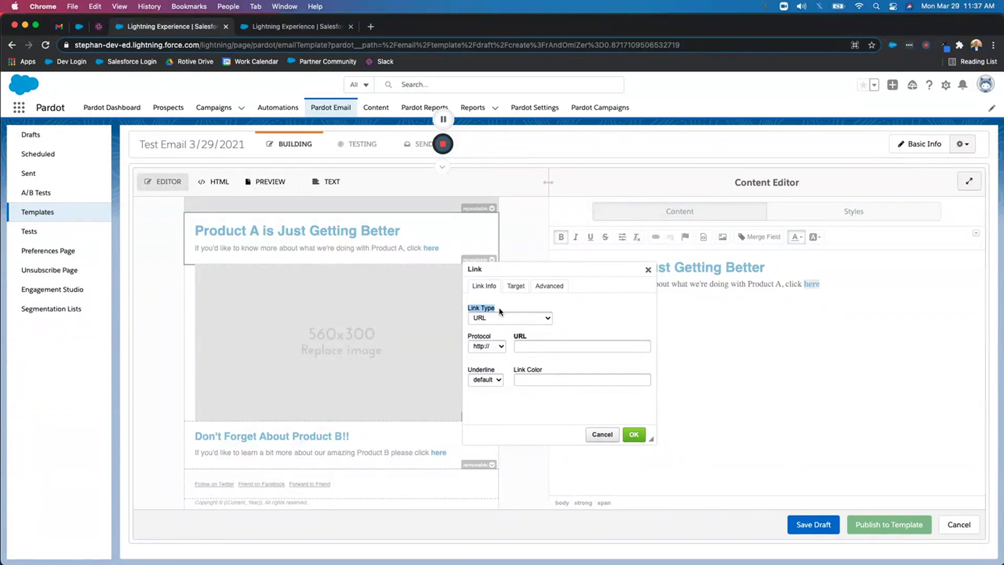
left_click(503, 318)
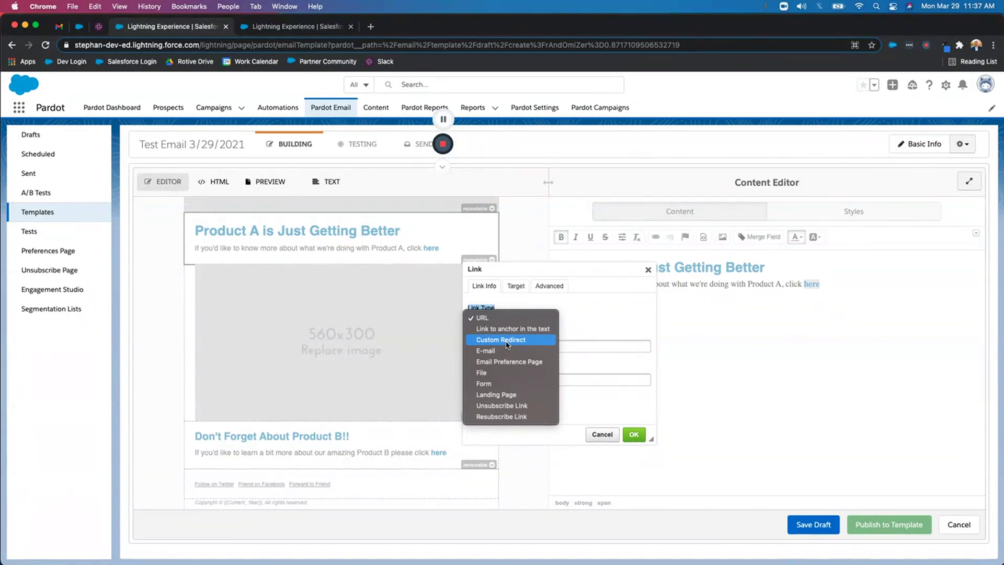
left_click(506, 341)
left_click(536, 343)
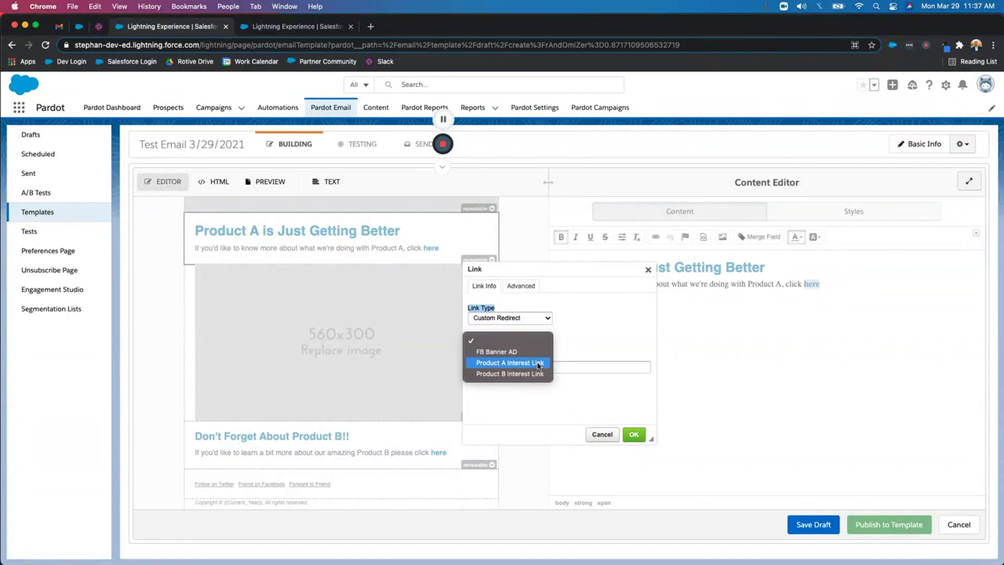
left_click(539, 364)
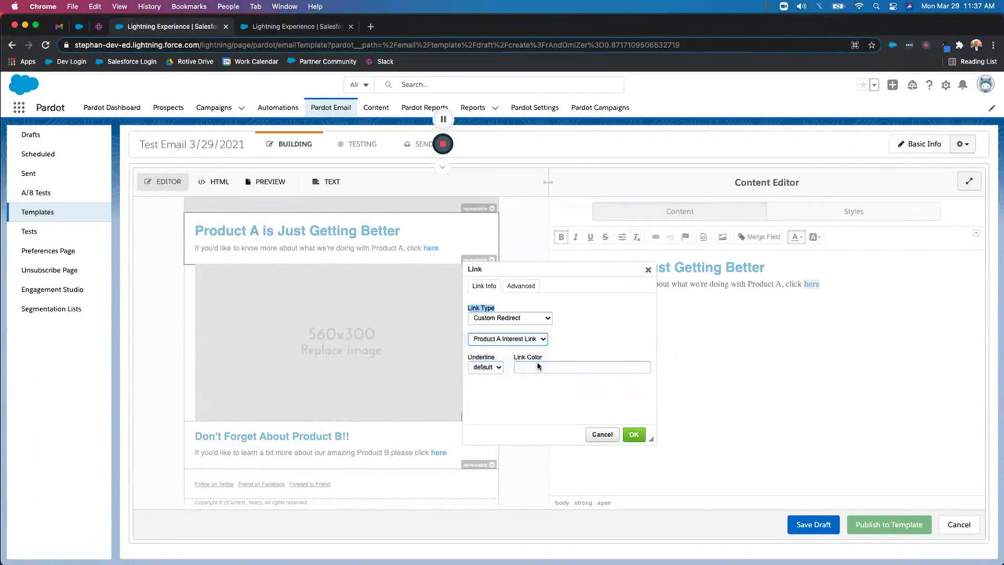
left_click(633, 434)
left_click(664, 409)
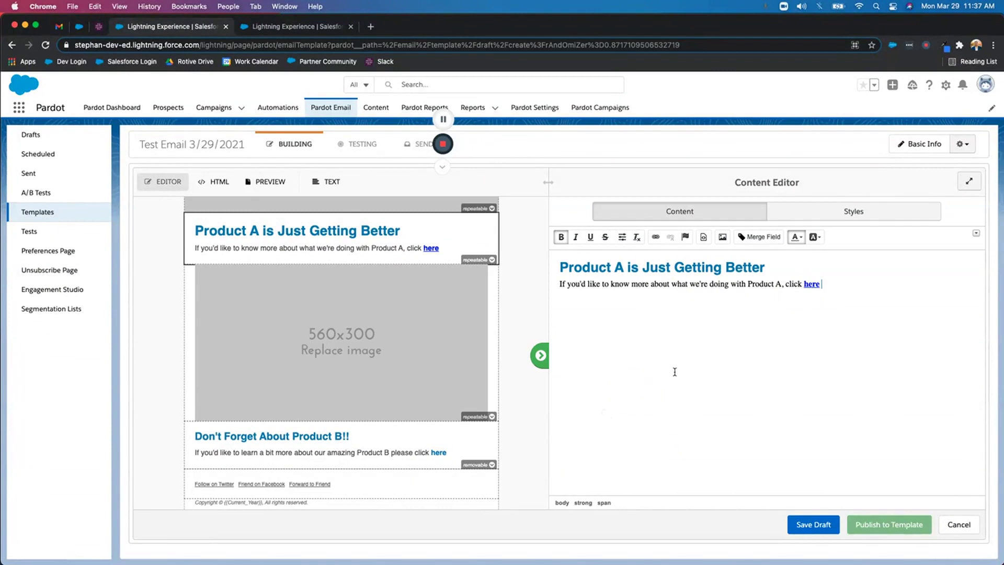
- Link the word "here" in the "Don't Forget About Product B!!" block to the Product B Interest Link custom redirect
left_click(369, 437)
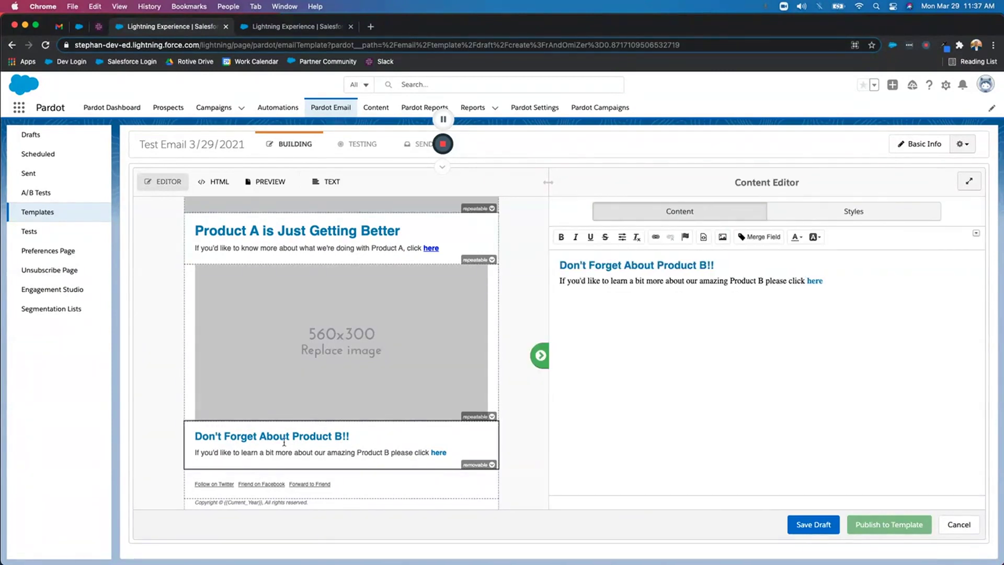
double_click(815, 280)
left_click(655, 237)
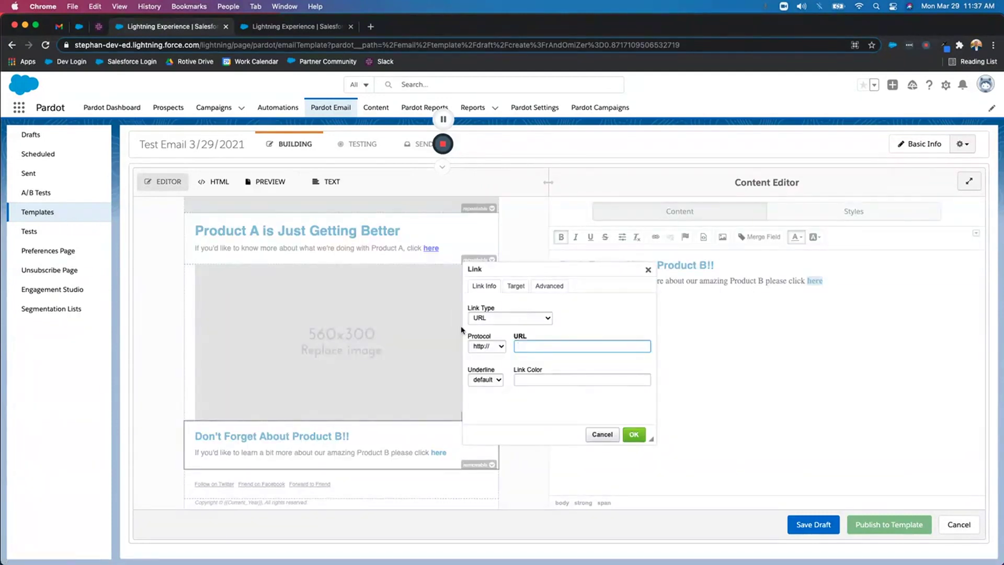
left_click(501, 319)
left_click(504, 341)
left_click(507, 339)
left_click(522, 375)
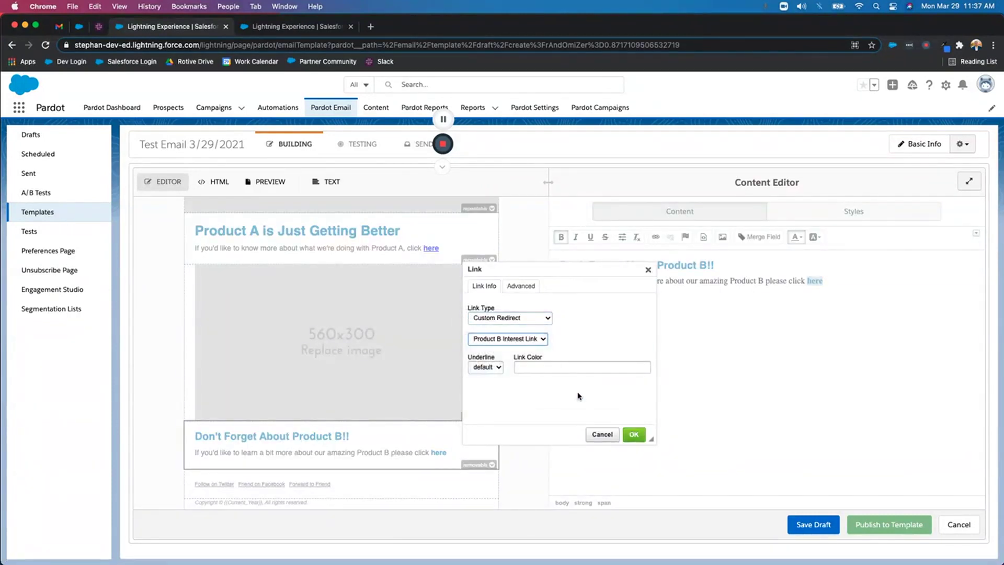
left_click(634, 434)
left_click(784, 341)
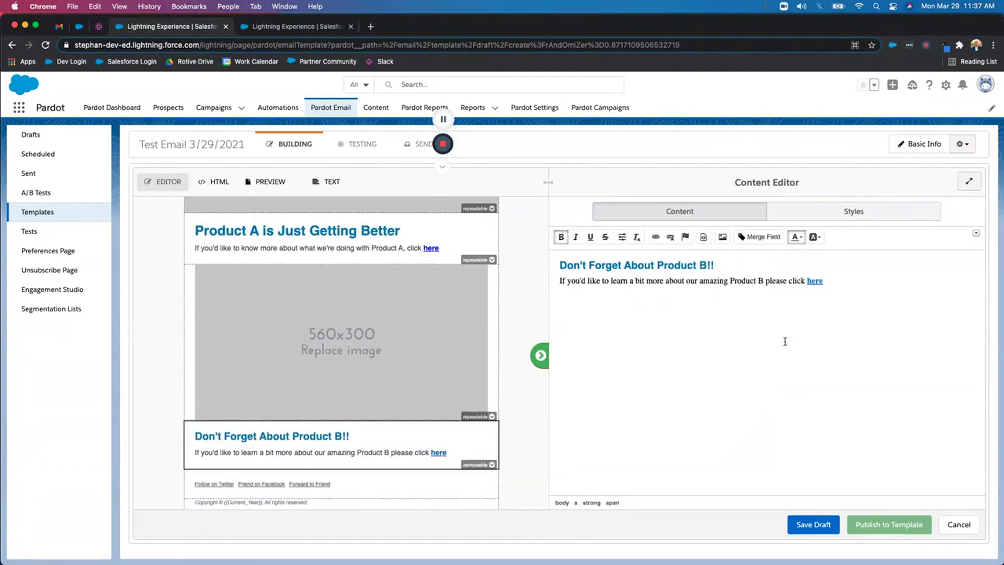
mouse_move(432, 248)
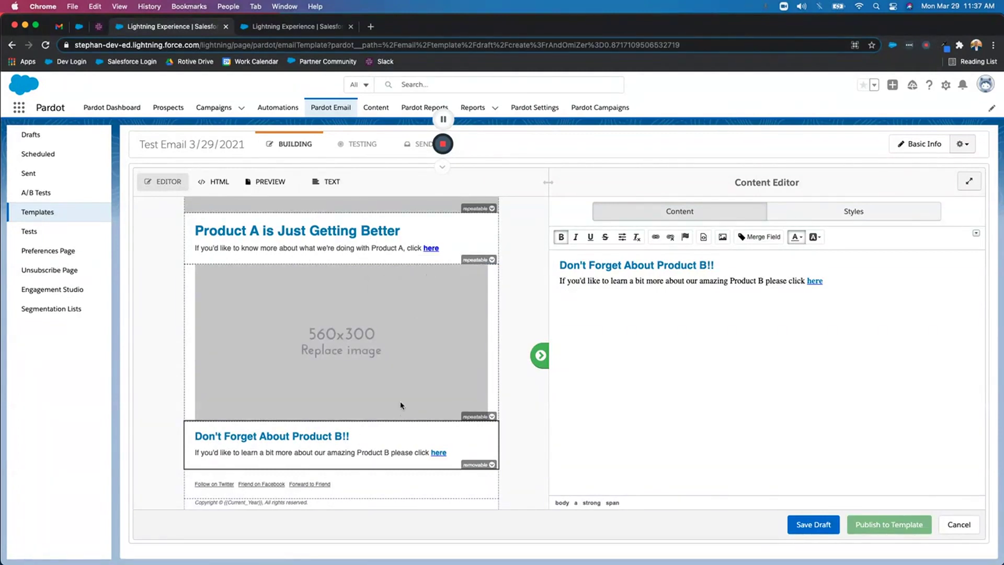
mouse_move(441, 454)
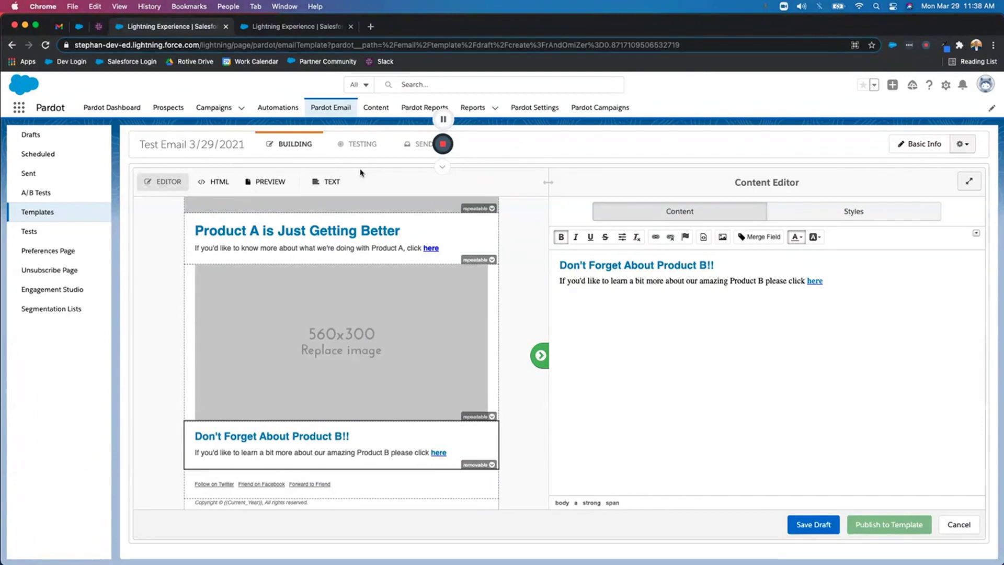
- Switch back to the Product B Interest Link redirect and review its list and tag completion actions
left_click(293, 27)
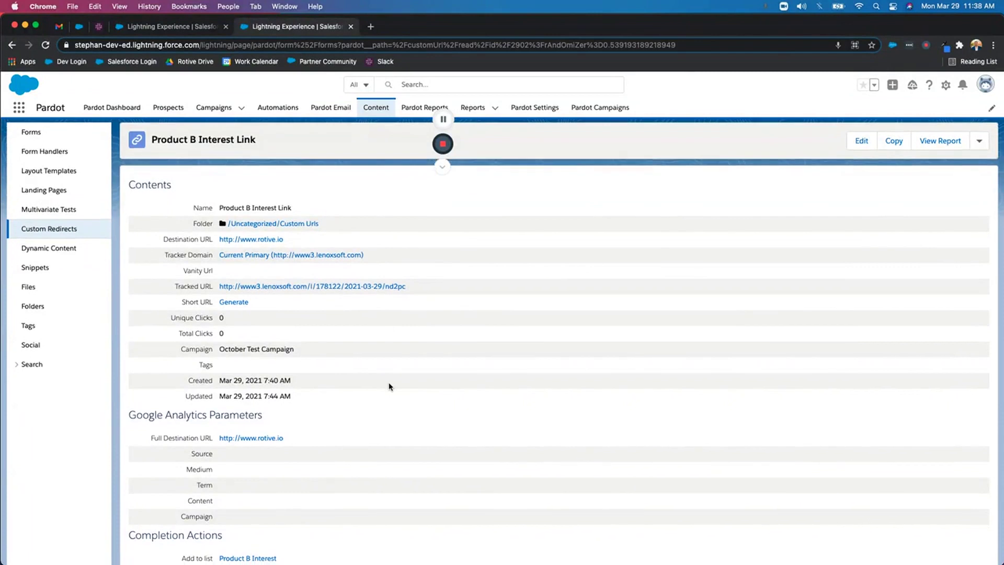
scroll(388, 385, "down", 3)
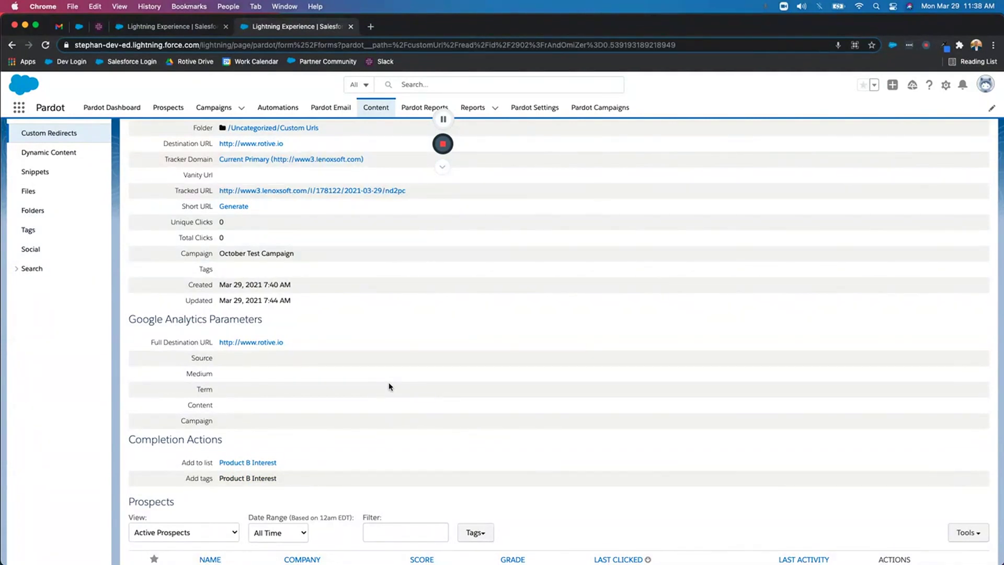
scroll(388, 385, "up", 1)
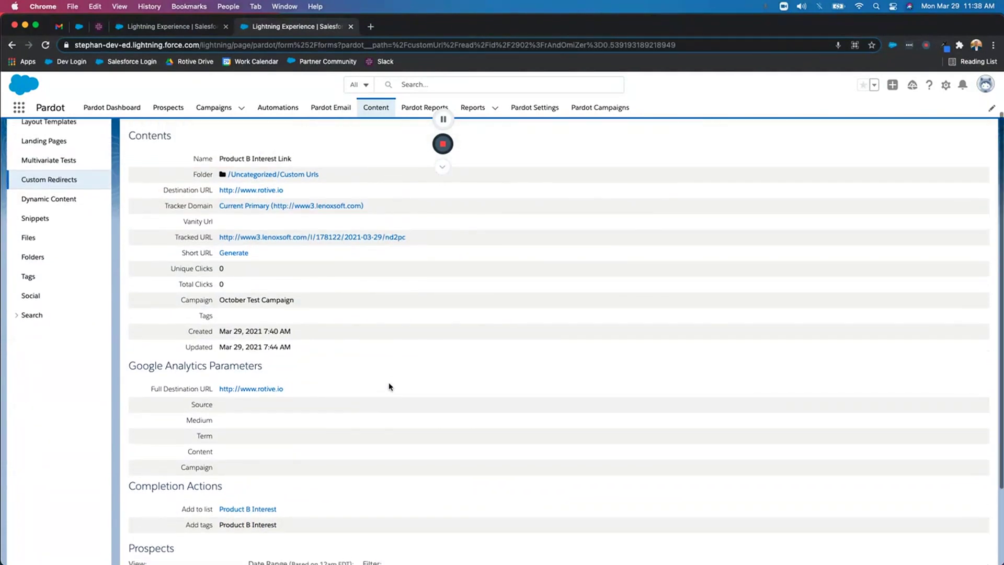
- Open the Product A Newsletter program from the Engagement Studio programs under Automations
left_click(288, 114)
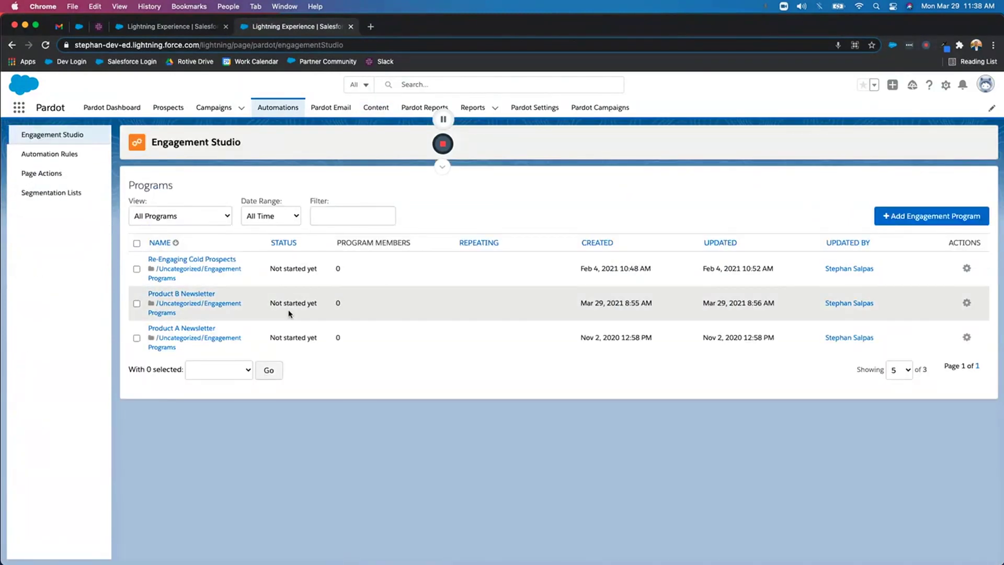
left_click_drag(230, 295, 223, 329)
left_click(223, 329)
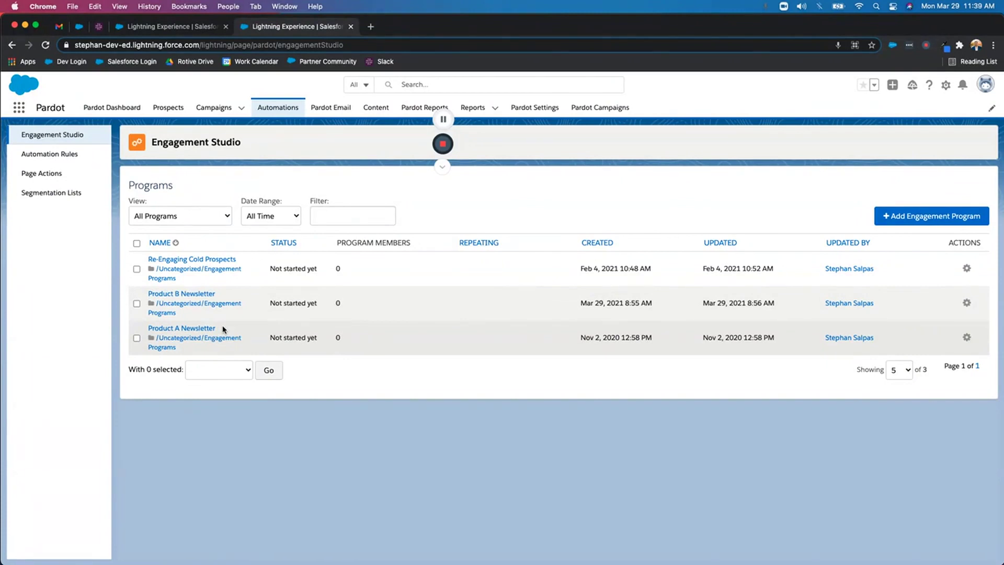
left_click_drag(224, 329, 160, 324)
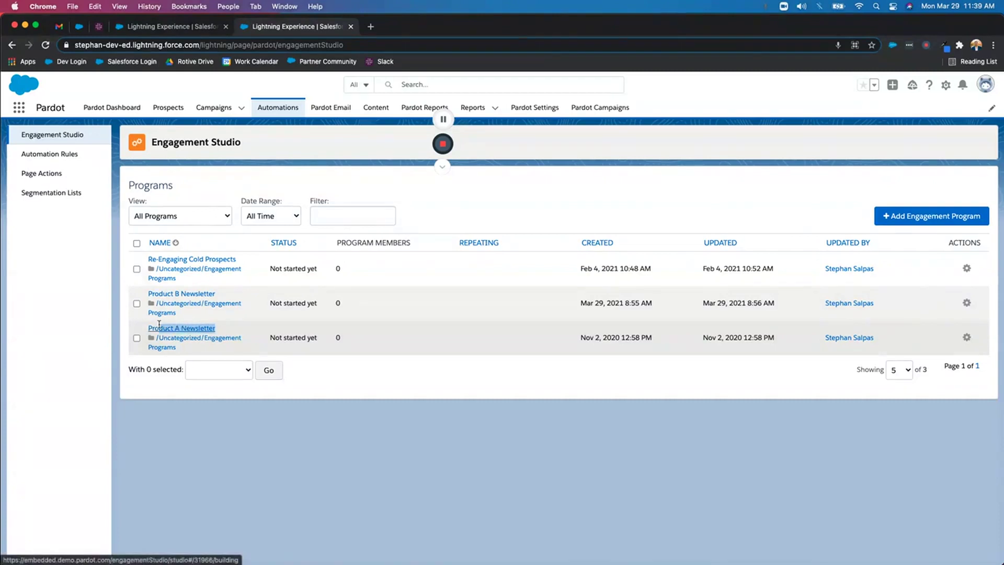
left_click(195, 331)
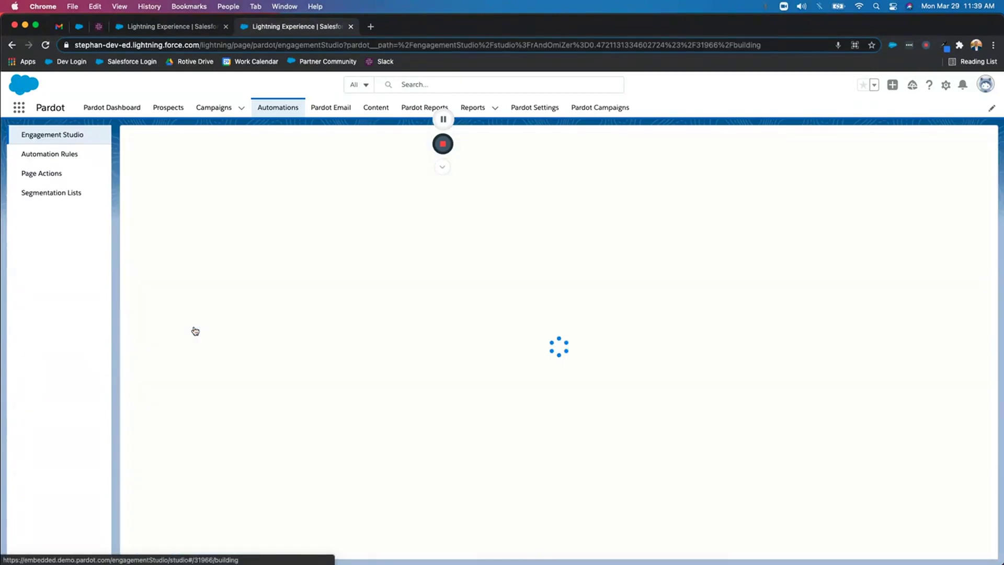
- Replace the Product A Newsletter program's recipient list with Product A Interest and save the start settings
left_click(558, 224)
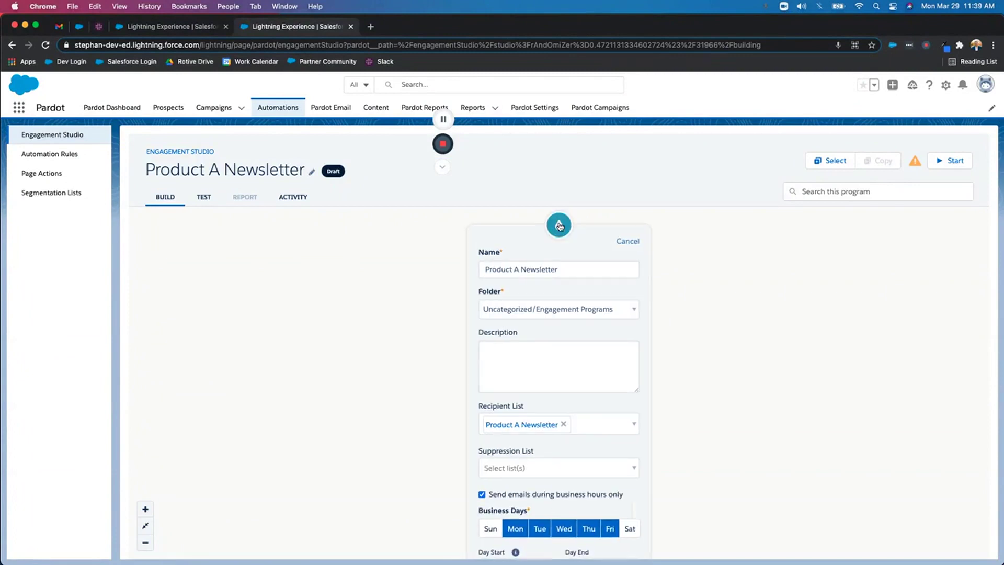
left_click(563, 424)
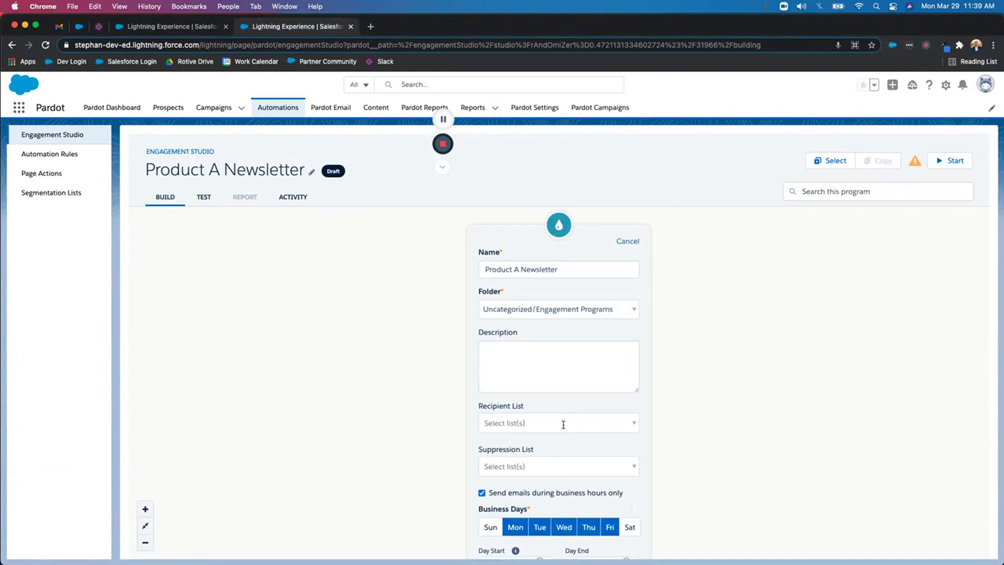
left_click_drag(480, 410, 526, 410)
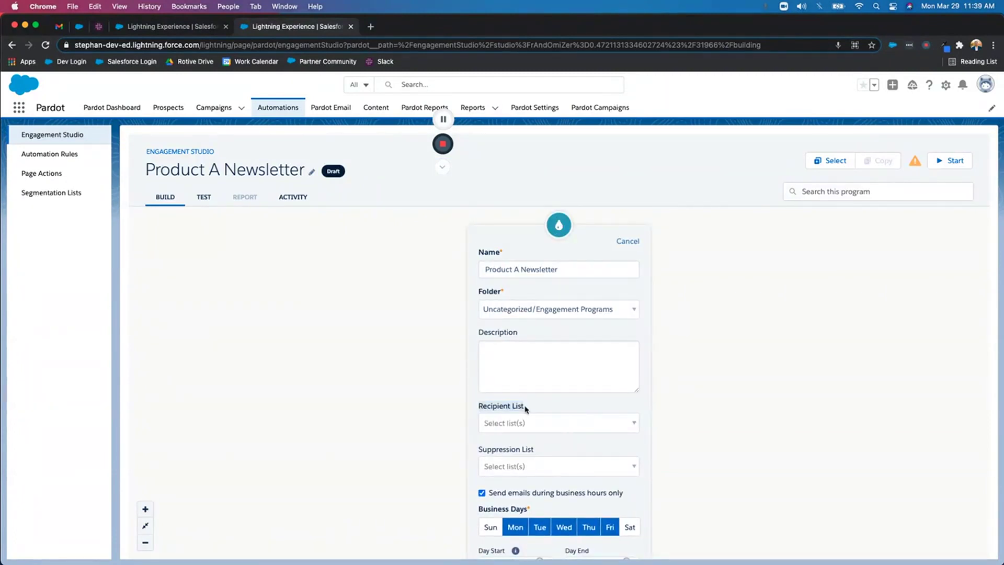
left_click(636, 425)
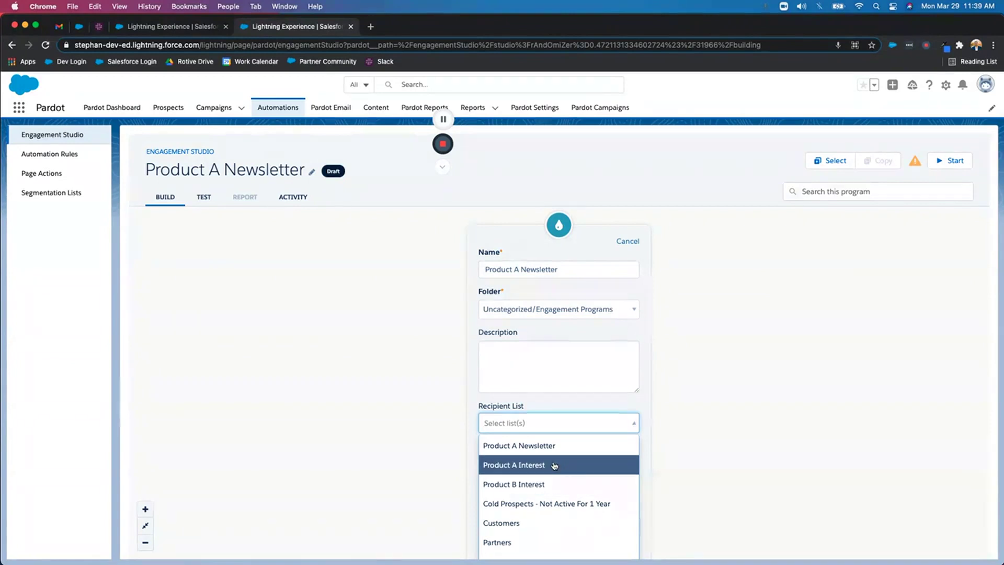
left_click(554, 465)
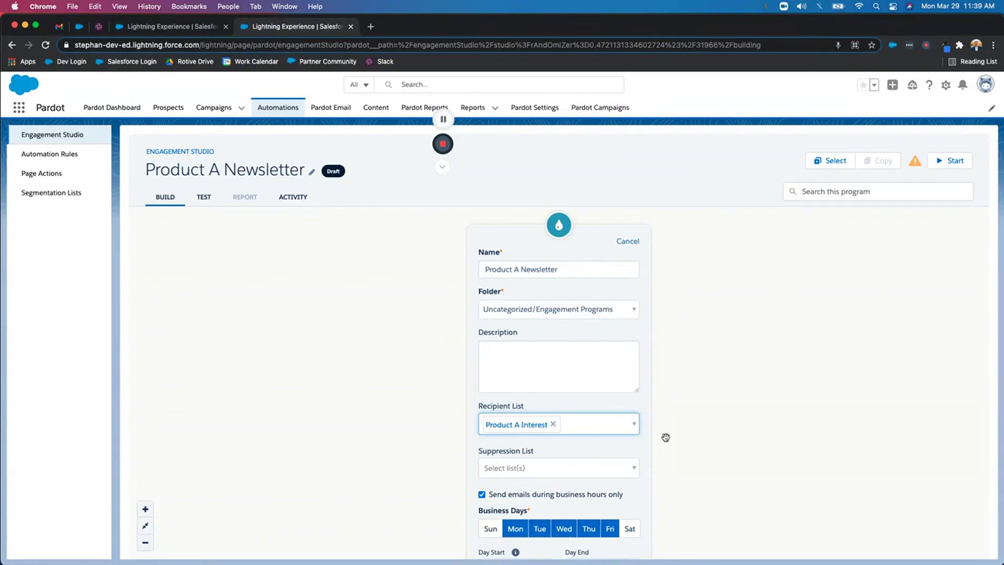
scroll(639, 444, "down", 2)
scroll(653, 470, "down", 3)
left_click(568, 421)
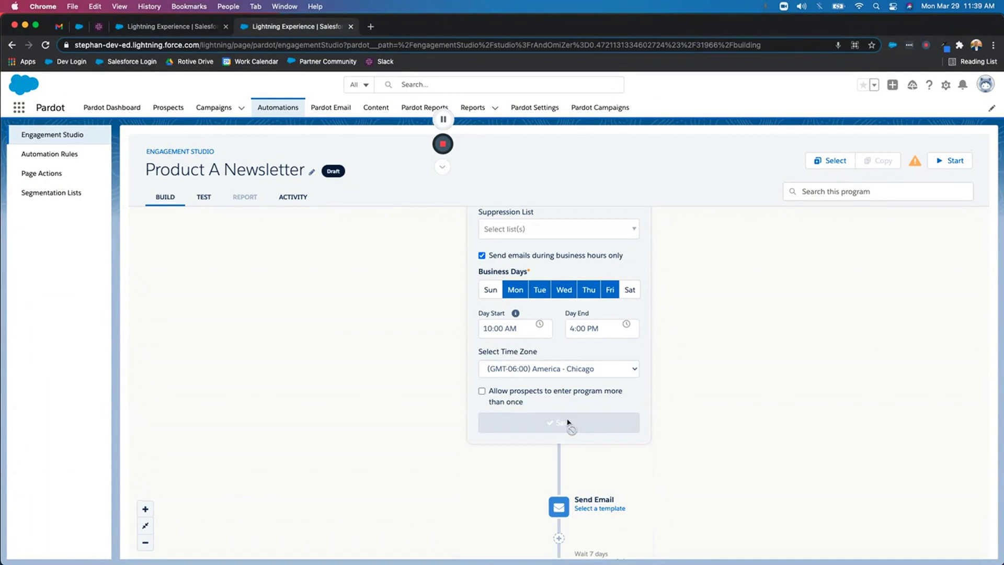
scroll(665, 387, "up", 1)
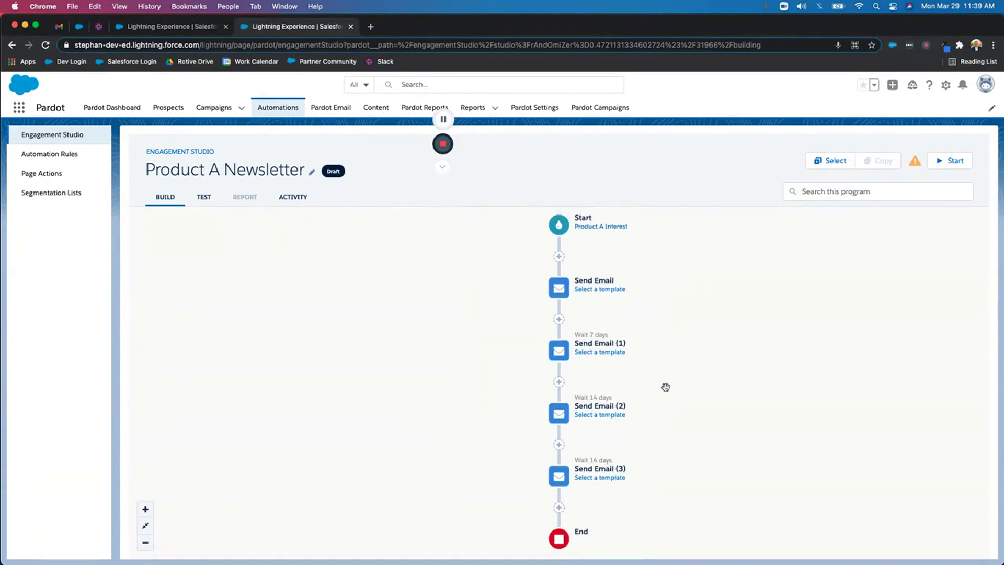
- Check the email template draft and find the Product A Interest Link among the custom redirects
left_click(173, 26)
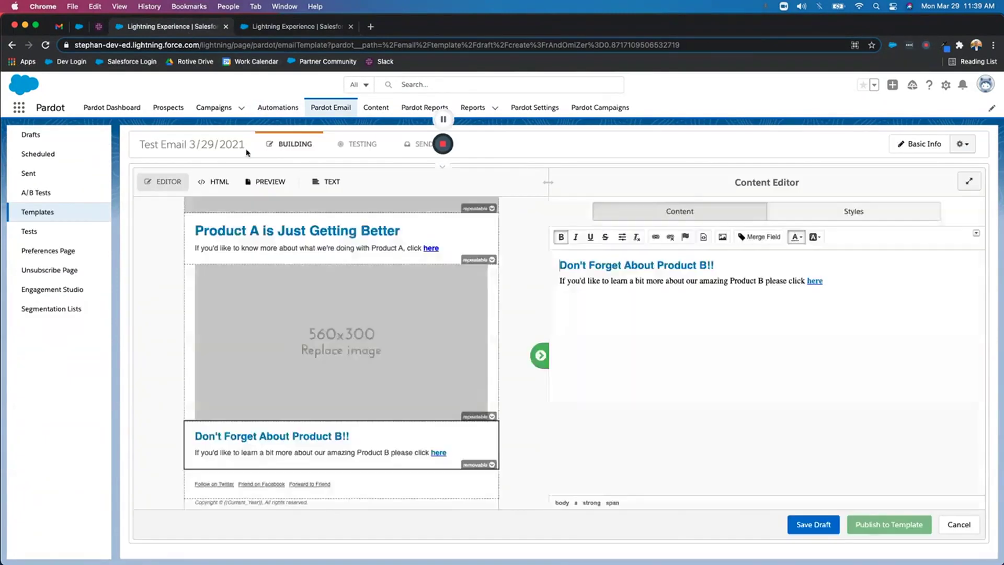
left_click(308, 29)
left_click(376, 107)
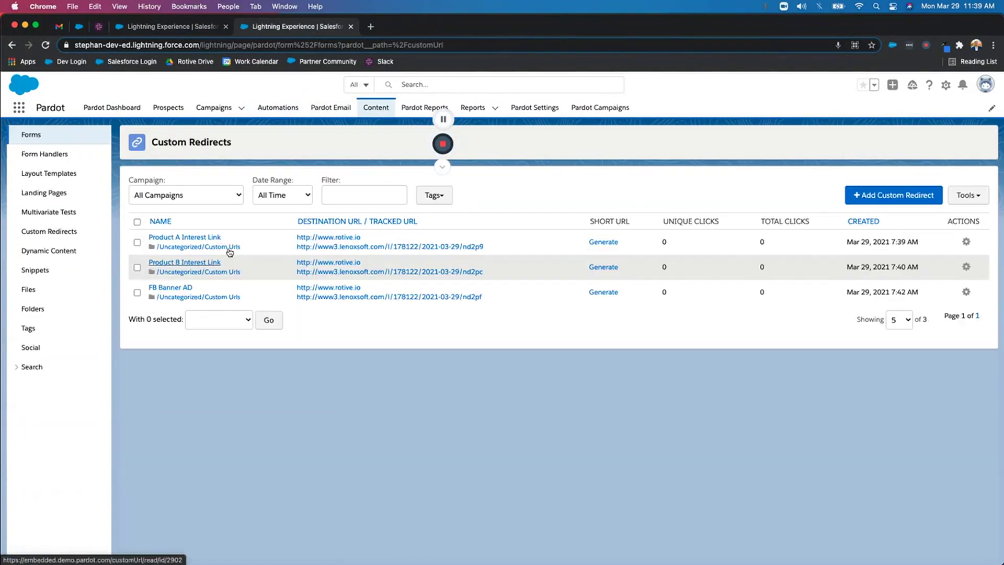
left_click_drag(222, 236, 148, 235)
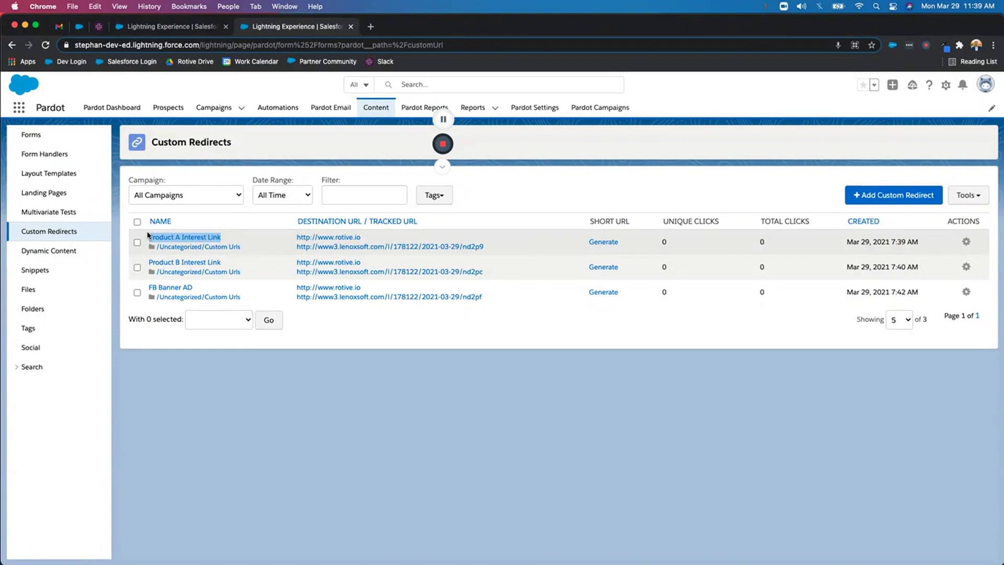
- Return to the Engagement Studio programs and review the Product A Newsletter and Product B Newsletter entries
left_click(292, 108)
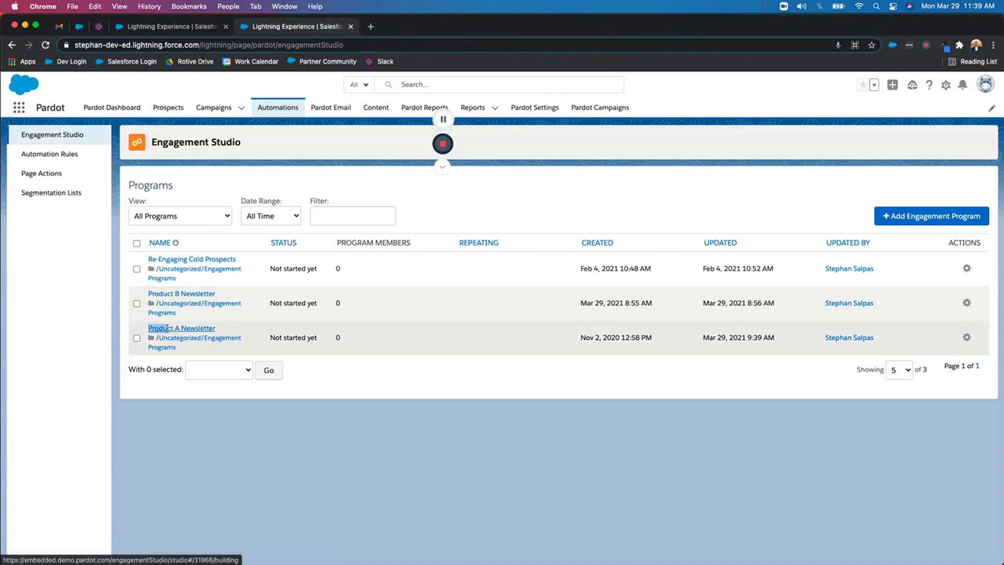
left_click(229, 343)
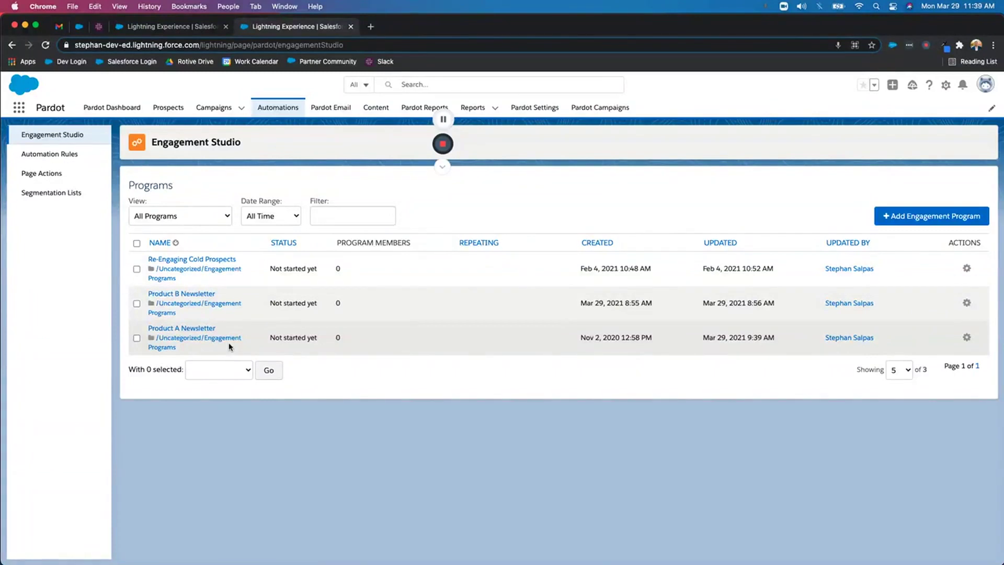
left_click_drag(229, 347, 150, 330)
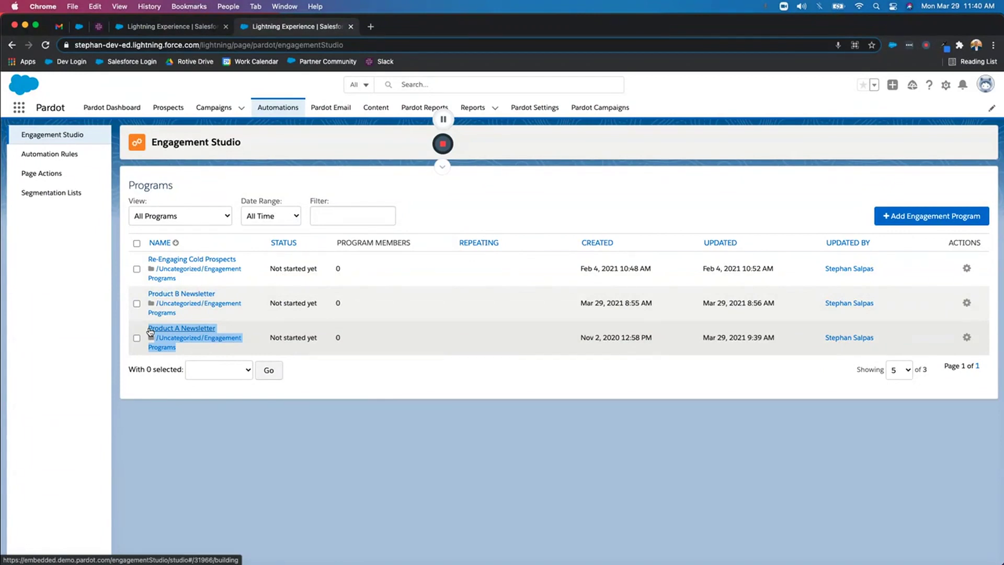
left_click_drag(219, 293, 152, 298)
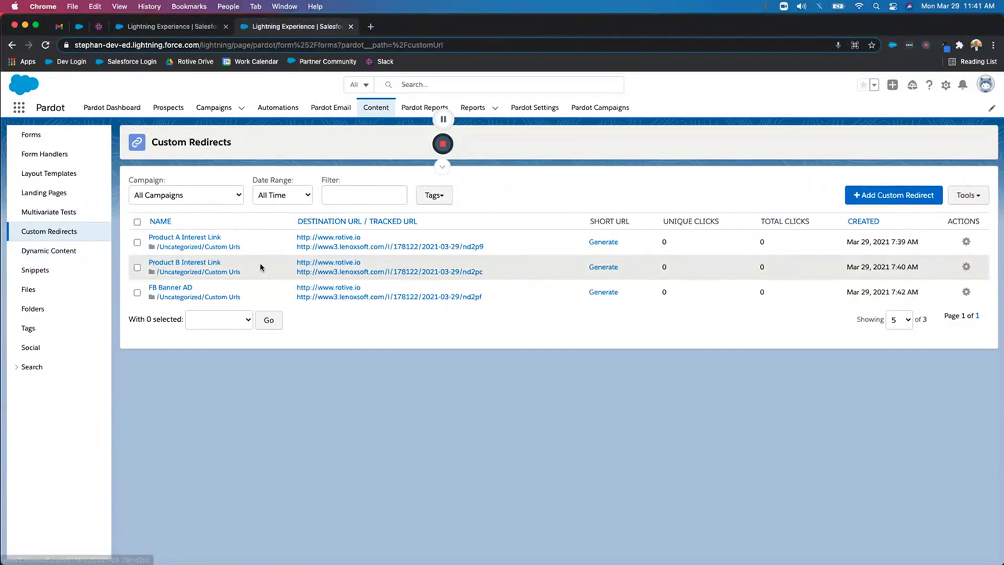
- Open the report for the Product A Interest Link redirect and examine its total clicks, unique clicks and prospects section
left_click(205, 236)
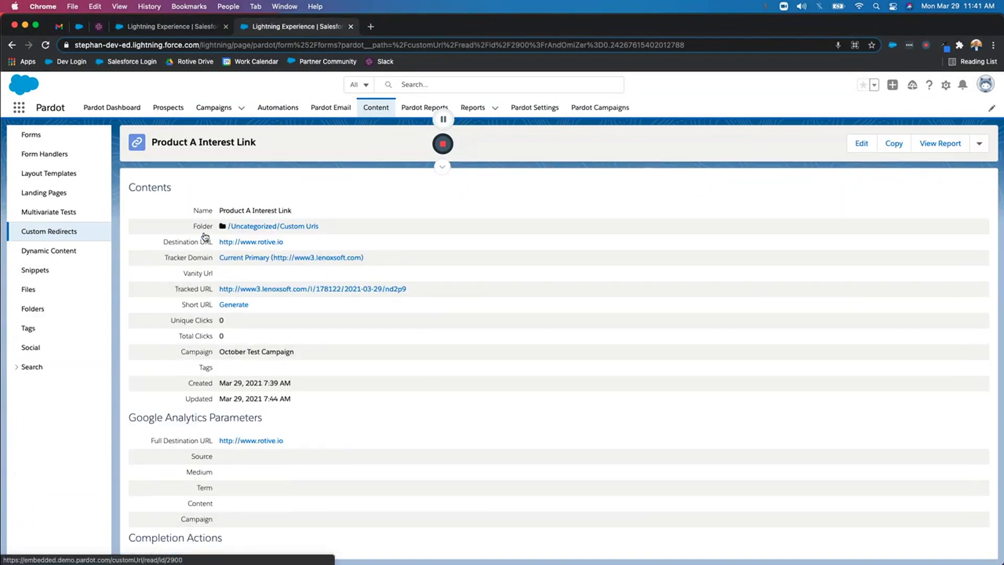
left_click(950, 144)
left_click_drag(168, 239, 220, 260)
left_click(218, 257)
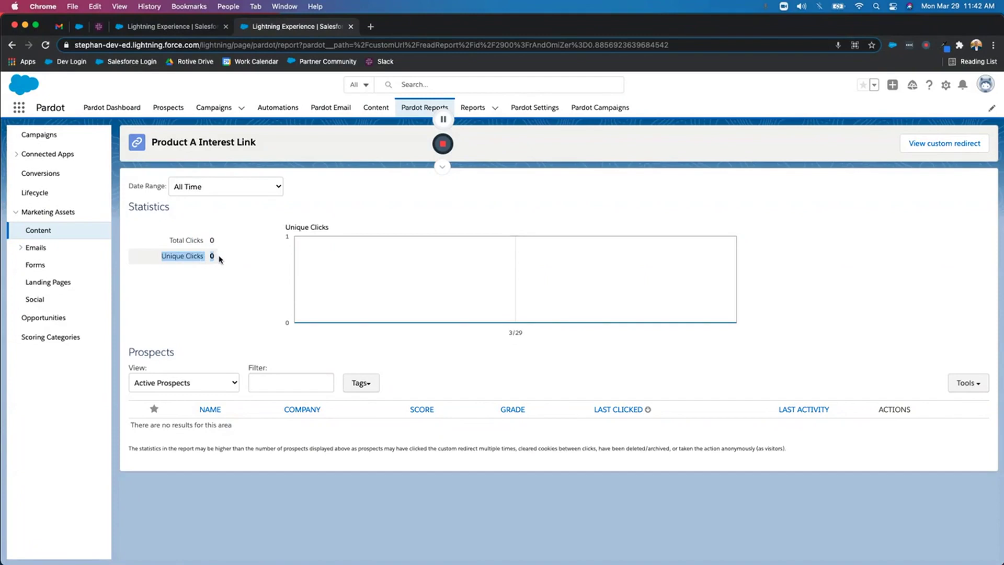
left_click_drag(169, 241, 213, 242)
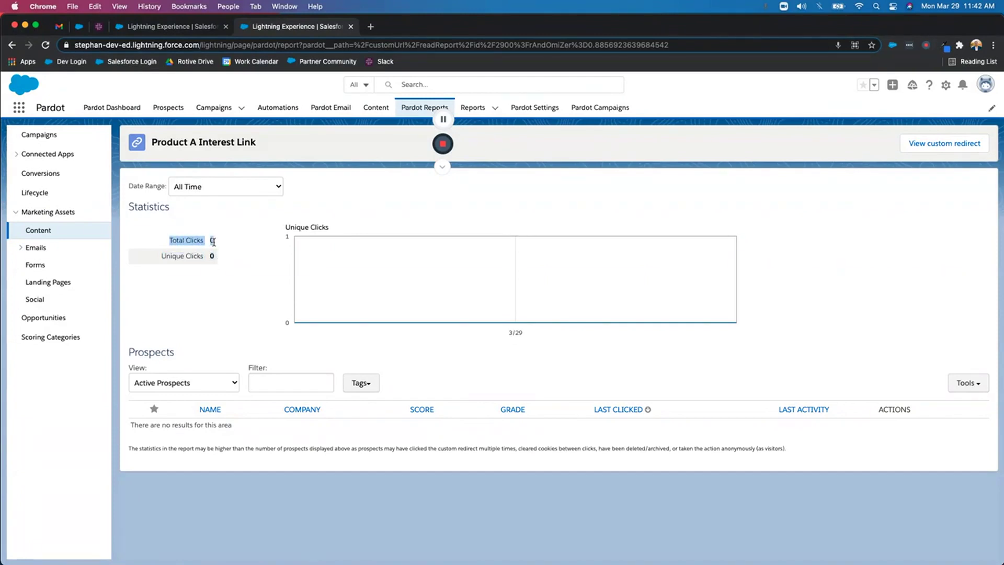
left_click(213, 241)
left_click_drag(130, 349, 343, 424)
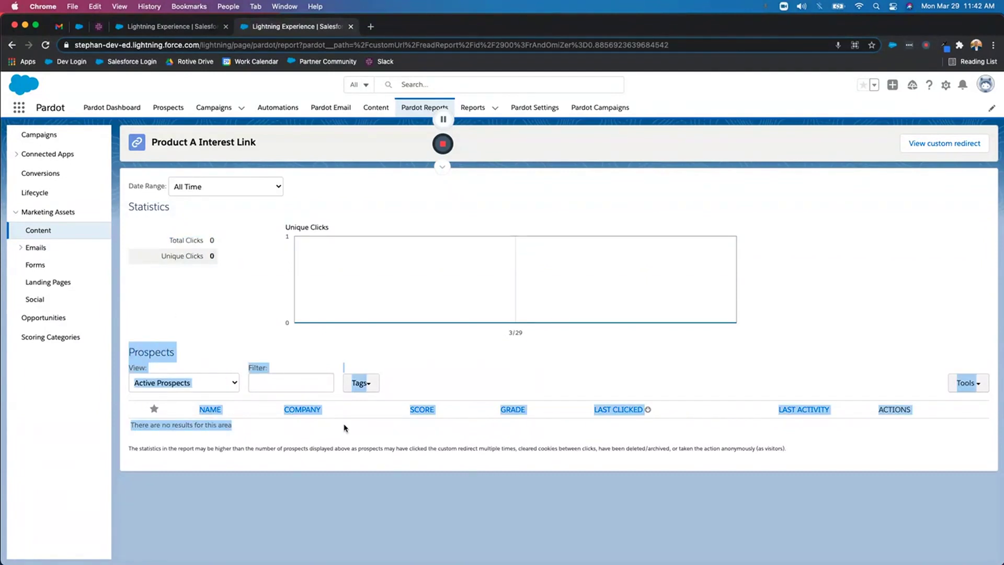
left_click(344, 428)
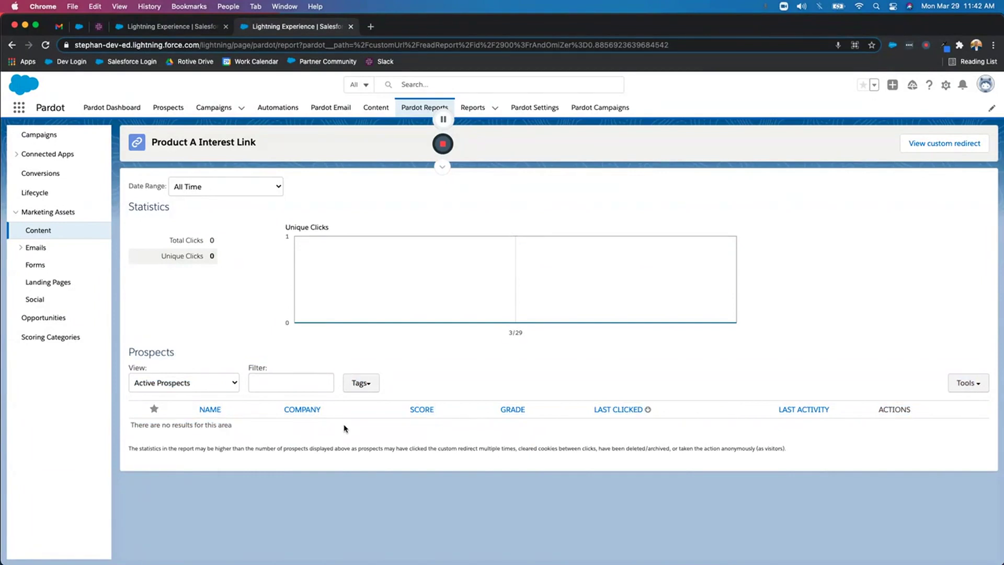
left_click_drag(130, 349, 180, 362)
left_click(182, 362)
left_click_drag(168, 240, 215, 261)
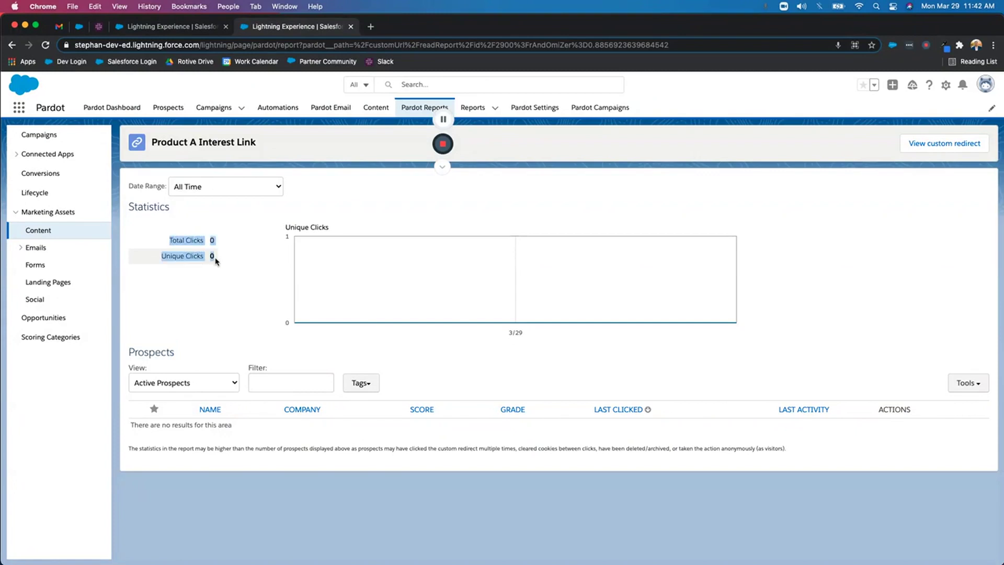
left_click(215, 261)
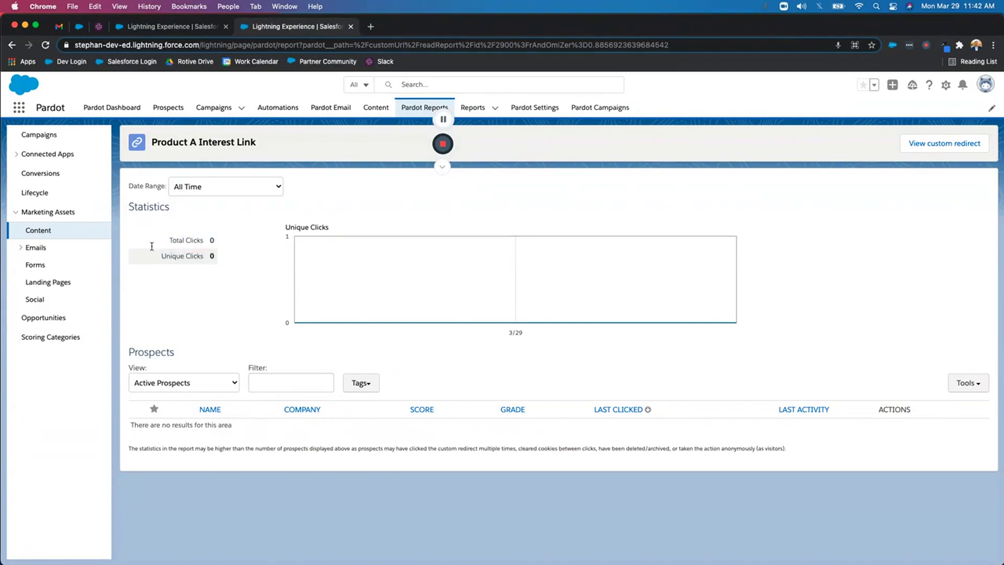
- View the Content marketing assets report, and reopen the Product A Interest Link custom redirect
left_click(78, 231)
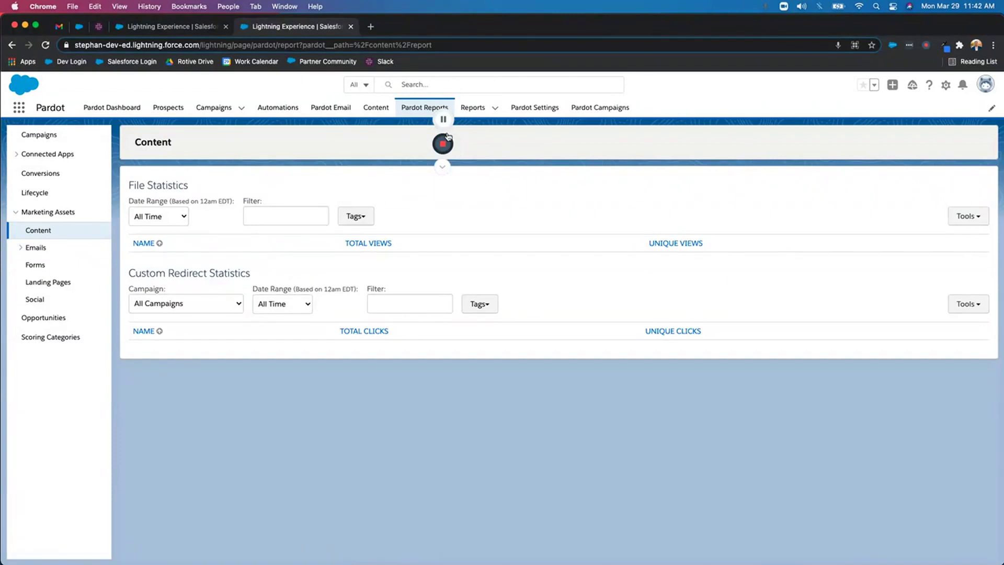
left_click(374, 107)
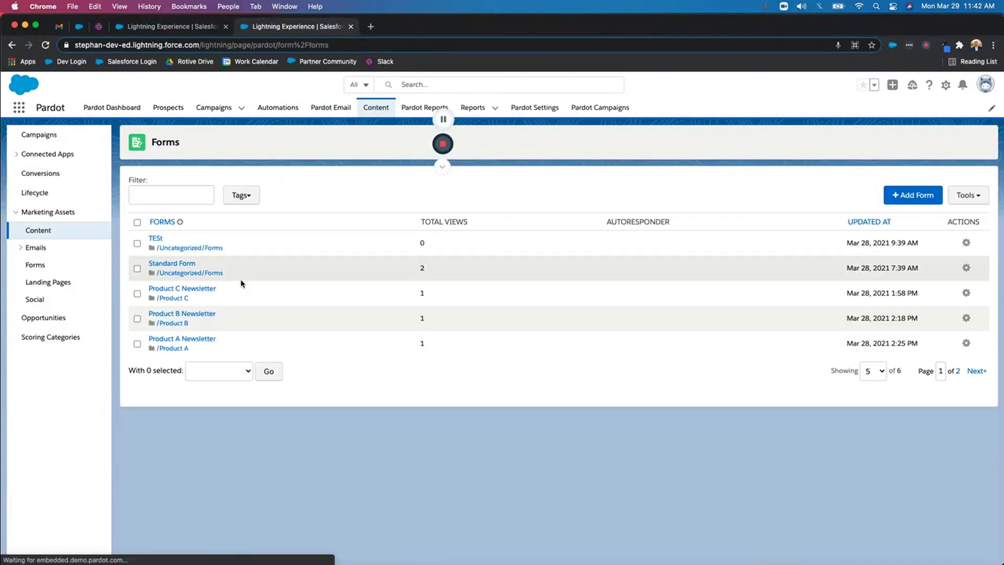
left_click(61, 231)
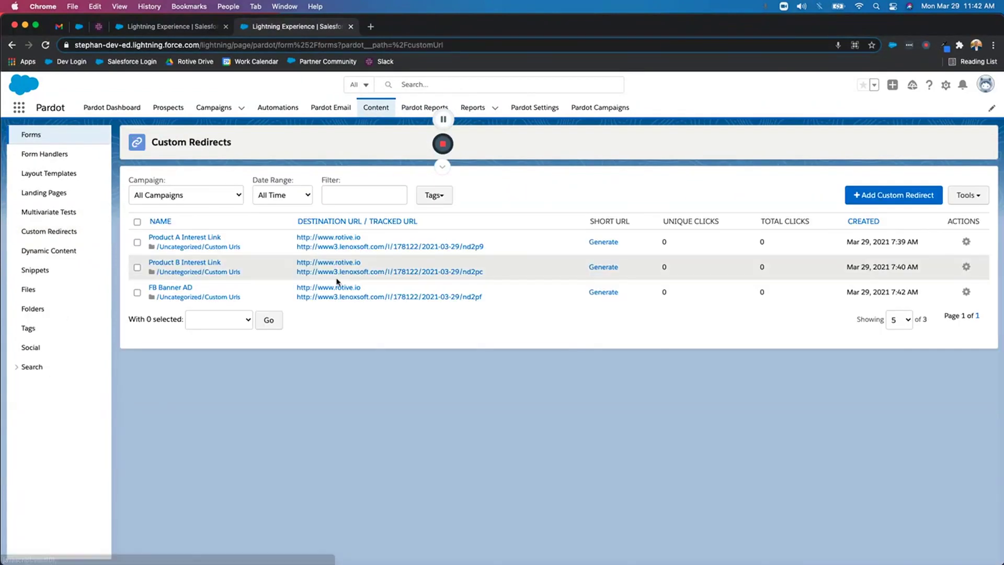
left_click(186, 236)
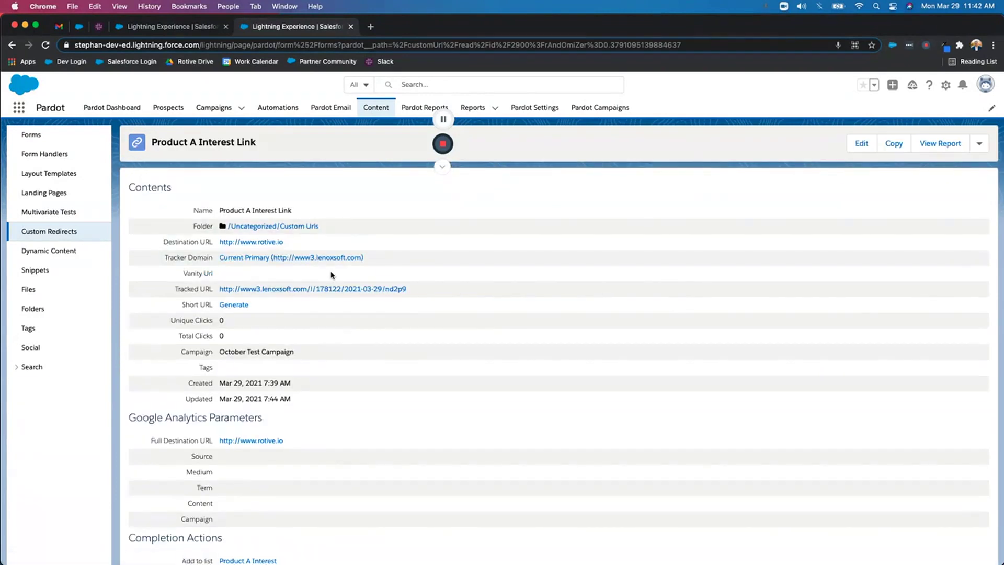
- Review the tracked URL of the Product A Interest Link redirect and generate a short URL for it
left_click_drag(419, 291, 192, 287)
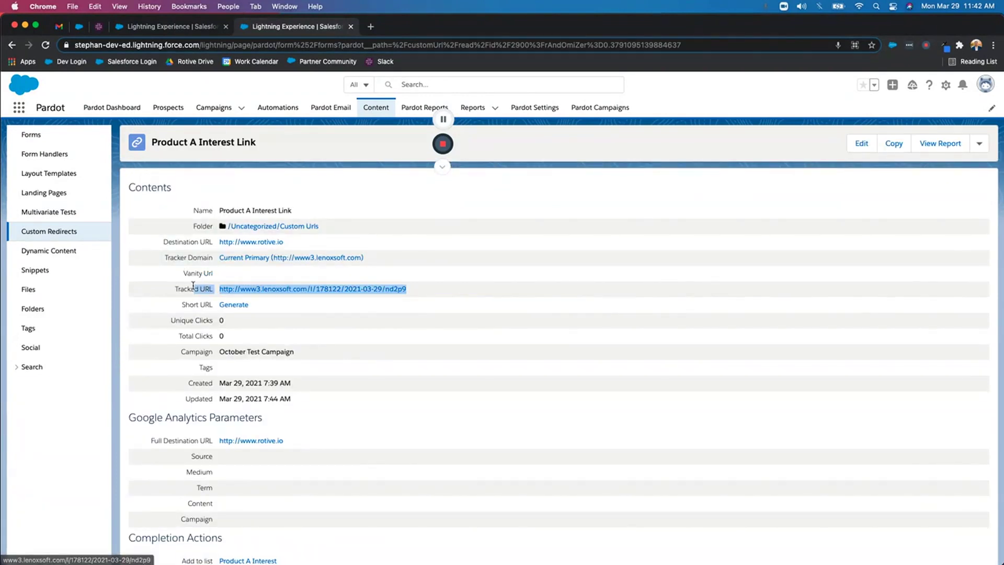
left_click(284, 300)
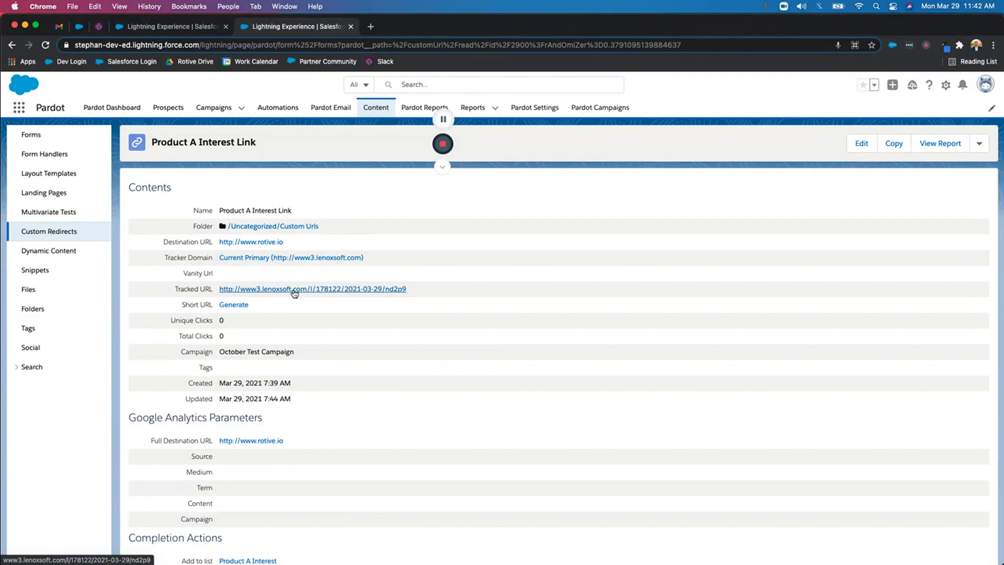
left_click_drag(183, 301, 213, 306)
left_click(222, 308)
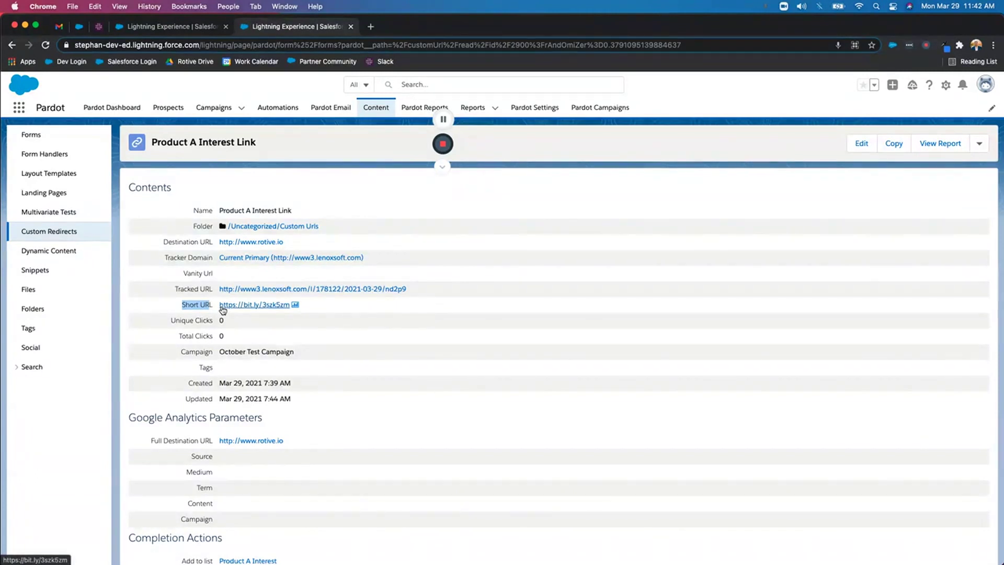
- Open the short URL of the Product A Interest Link redirect and check the address of the destination page
left_click(198, 307)
left_click_drag(182, 304, 214, 305)
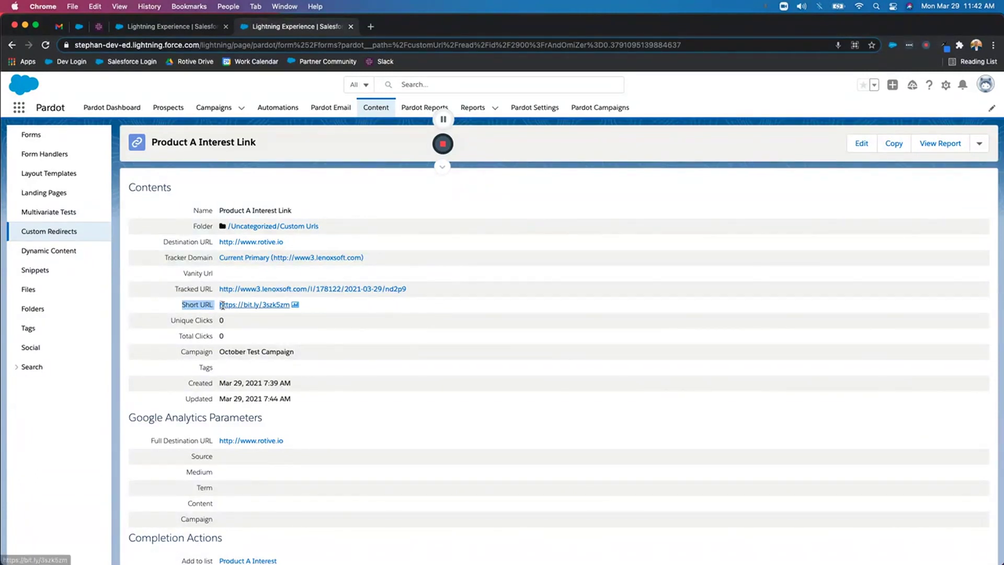
left_click(210, 305)
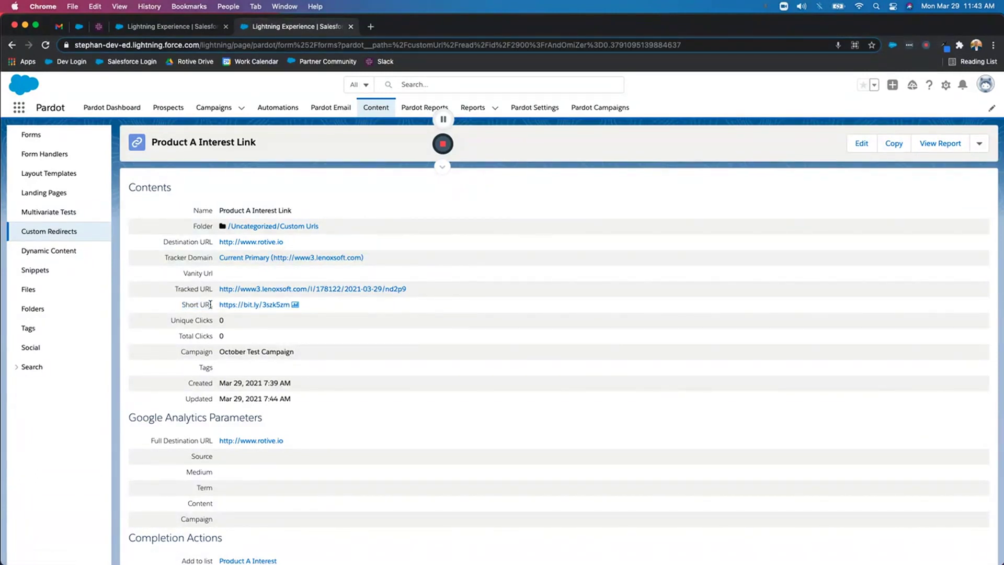
left_click(257, 305)
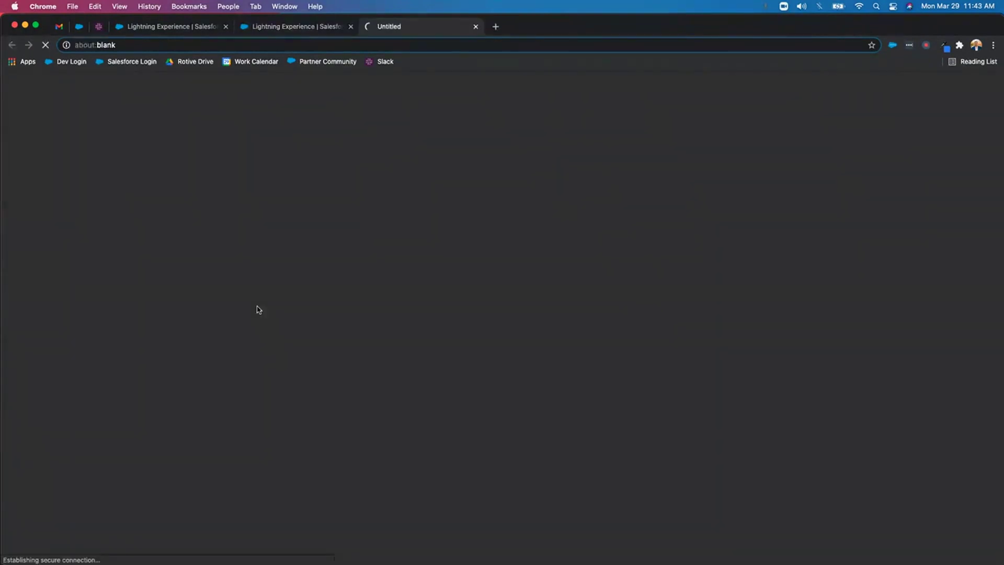
left_click(288, 44)
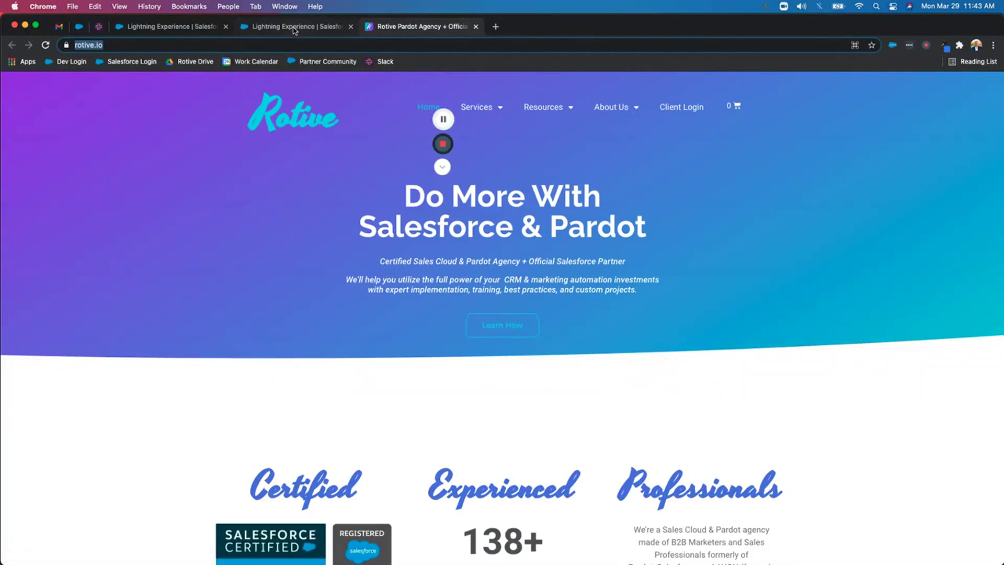
- Return to the Product A Interest Link redirect and examine the clicks and prospects in its report
left_click(295, 28)
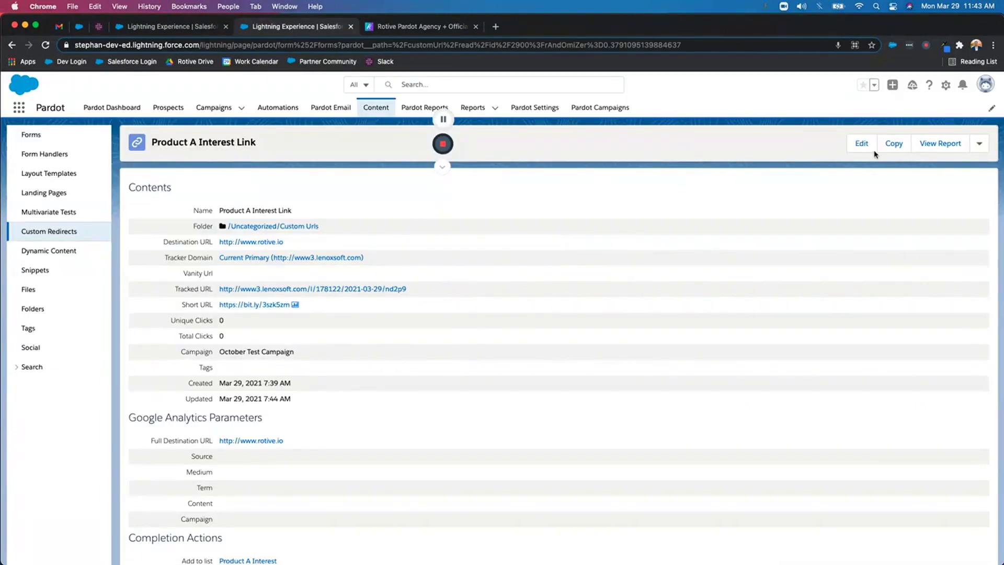
left_click(925, 155)
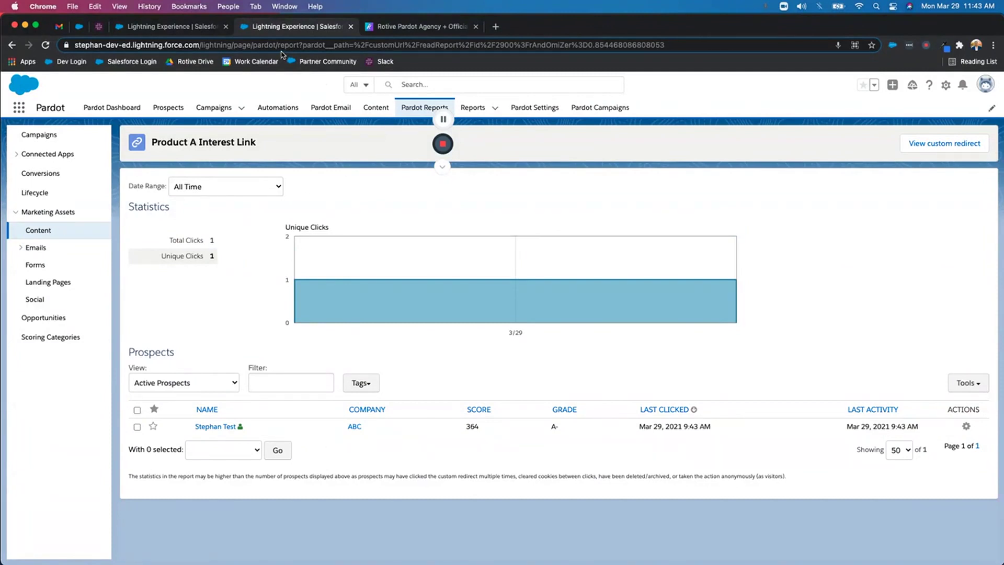
left_click(165, 25)
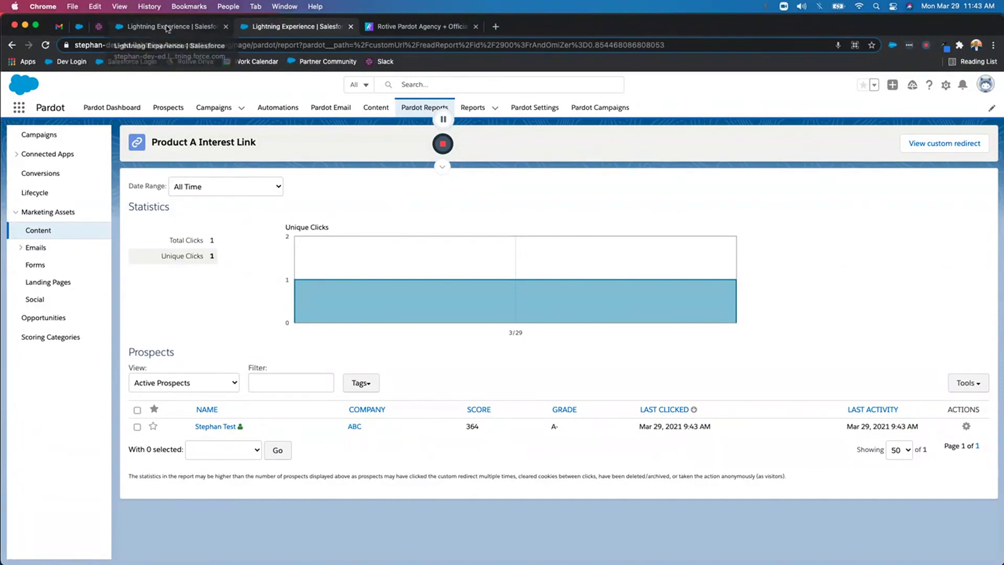